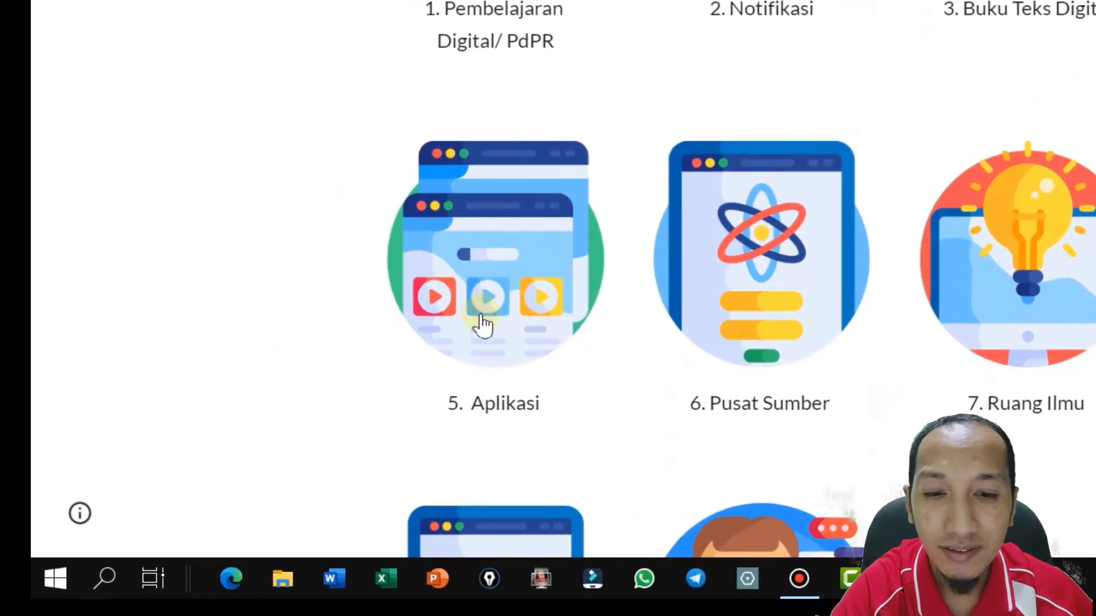
Open the Aplikasi page of the DELIMa teacher site and launch Blendspace from it
left_click(510, 348)
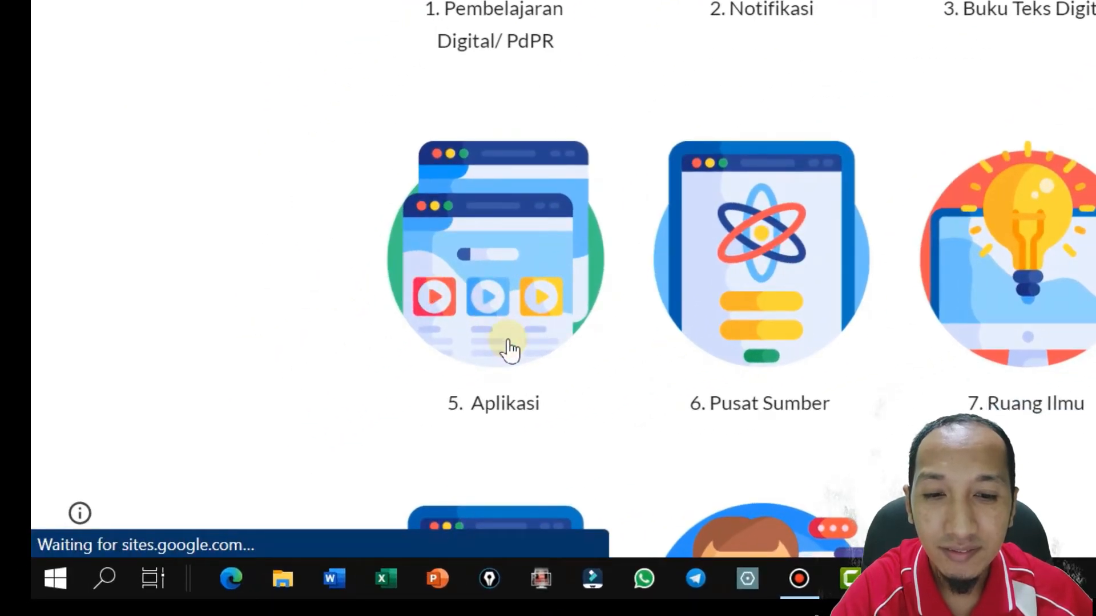
scroll(526, 147, "down", 5)
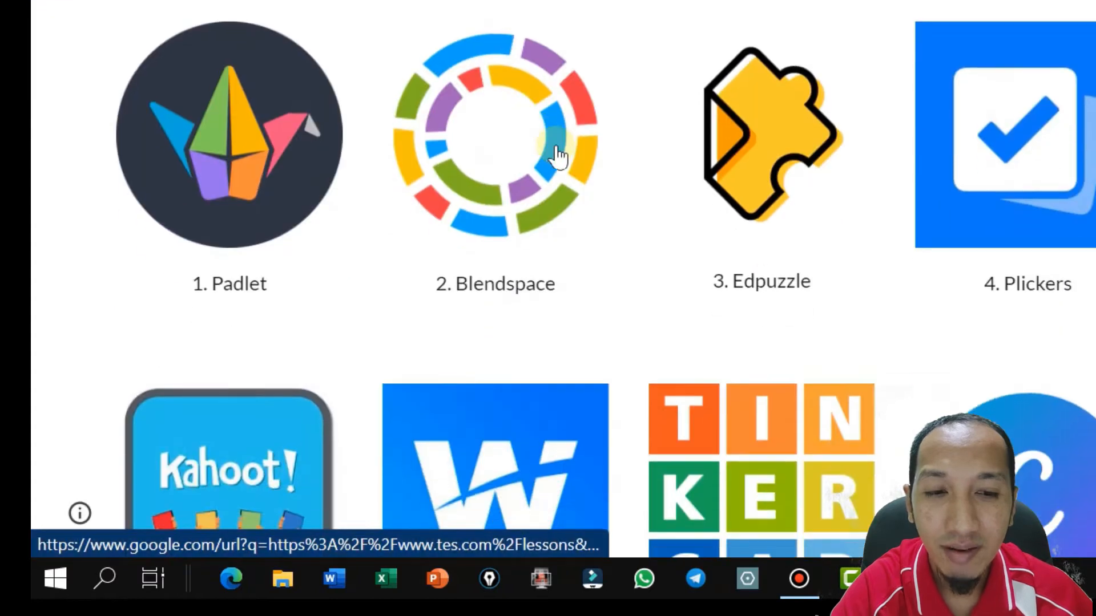
scroll(628, 232, "up", 5)
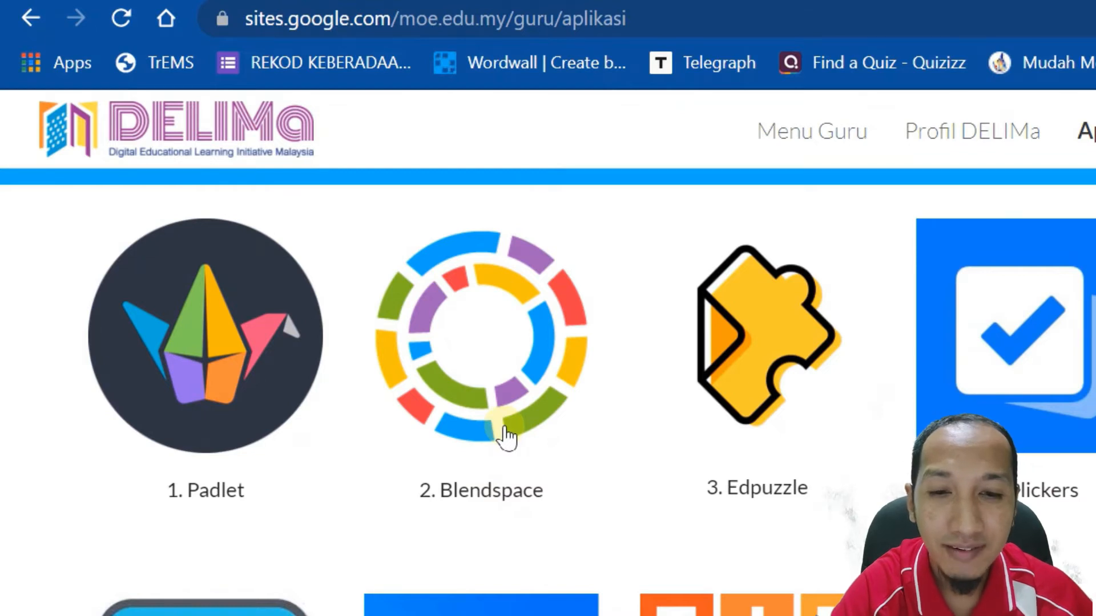
left_click(505, 437)
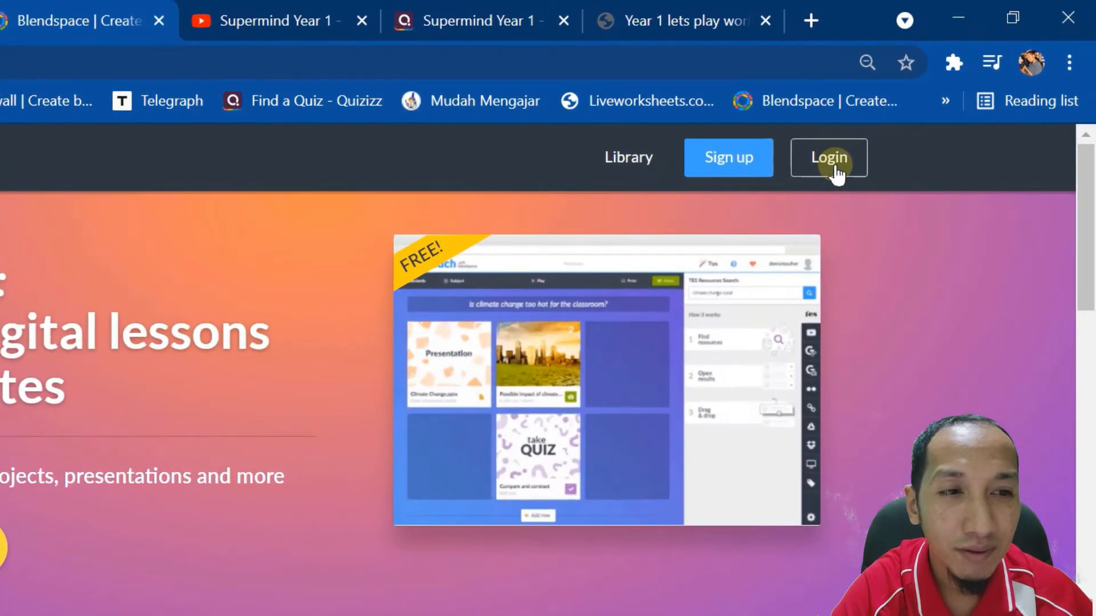
Log in to Blendspace with the Google account and create a new lesson
left_click(834, 165)
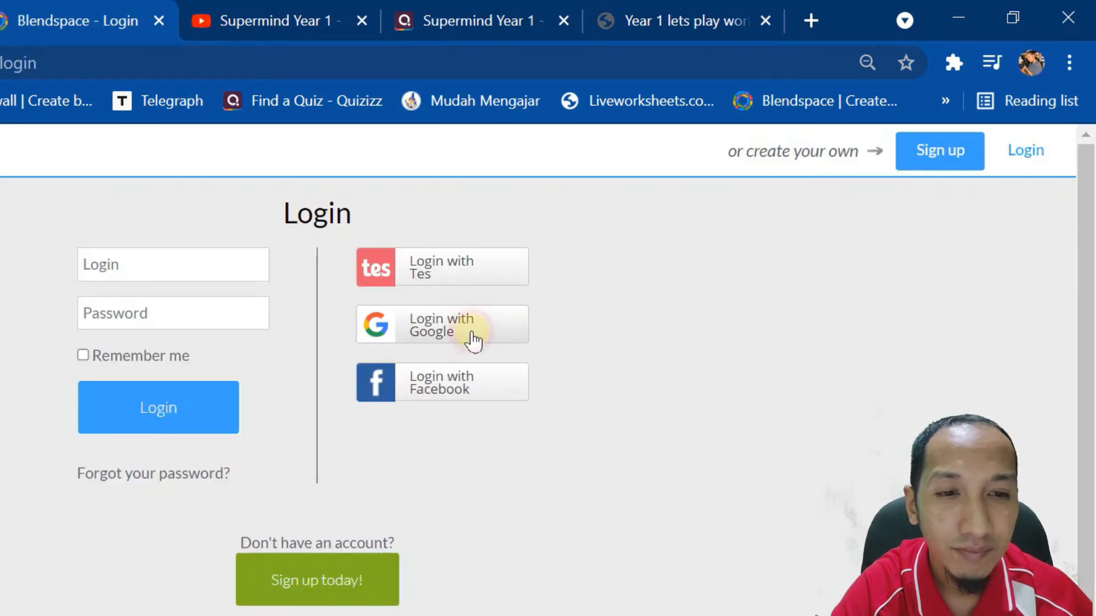
left_click(472, 337)
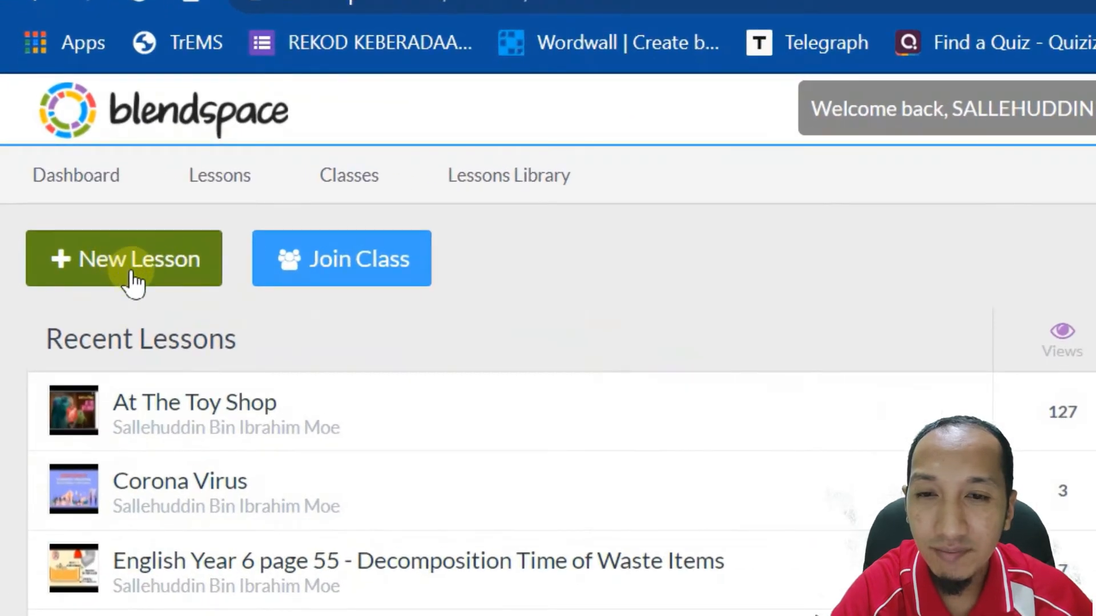
left_click(131, 271)
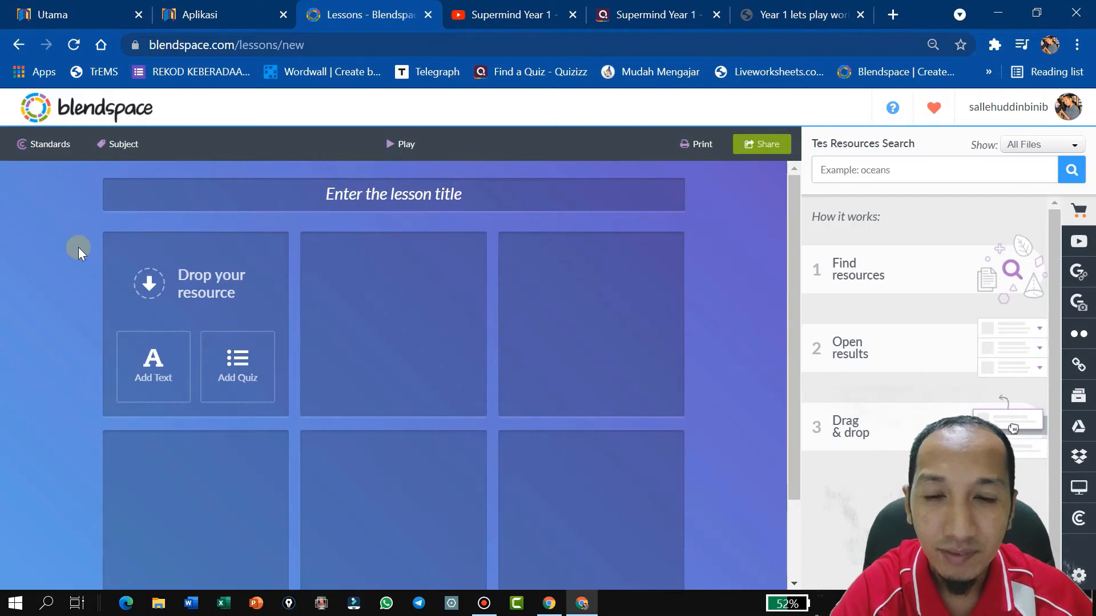
Title the new lesson "Lets Play"
scroll(65, 257, "down", 2)
scroll(65, 257, "up", 2)
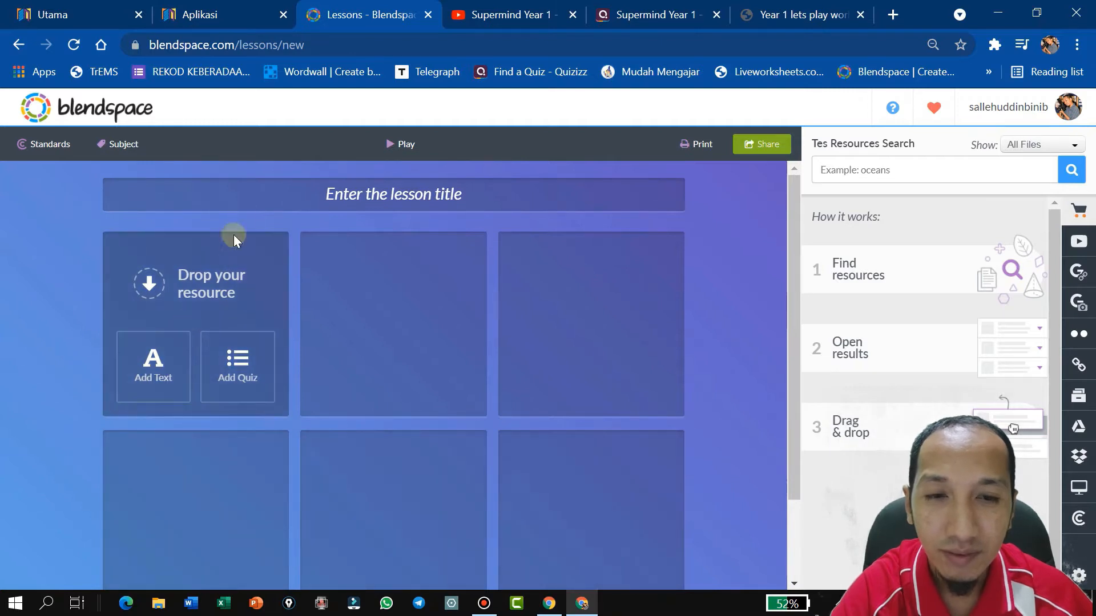
left_click(396, 193)
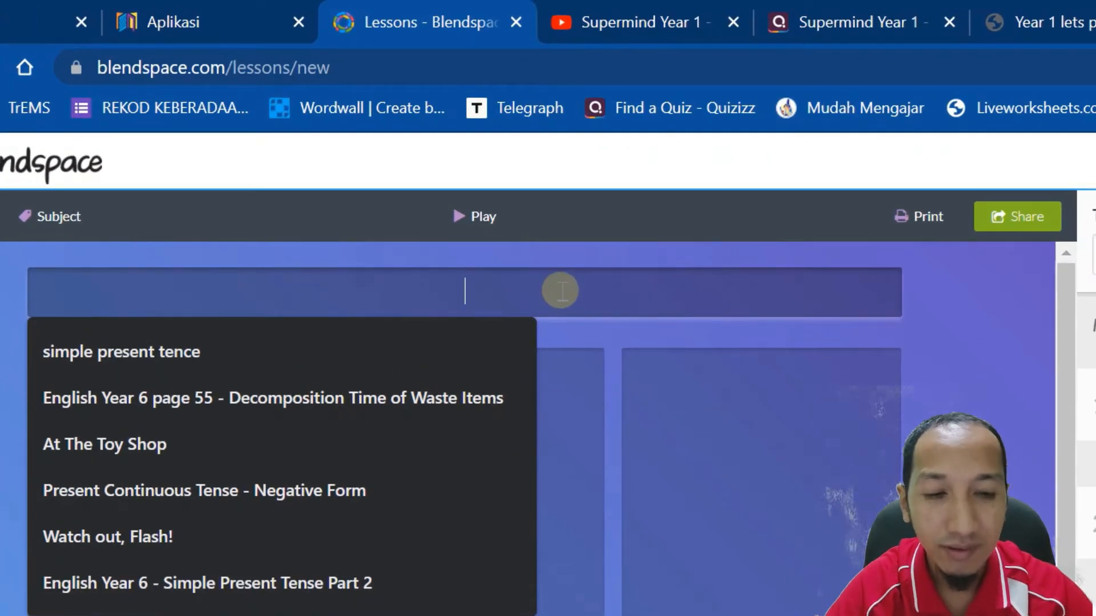
type("L")
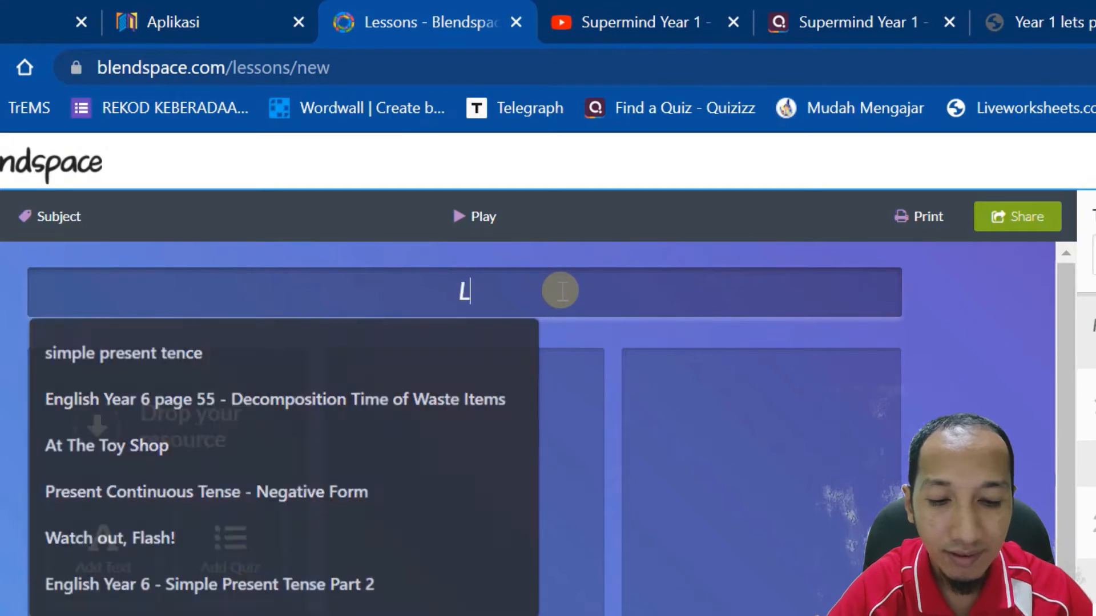
type("ets Play")
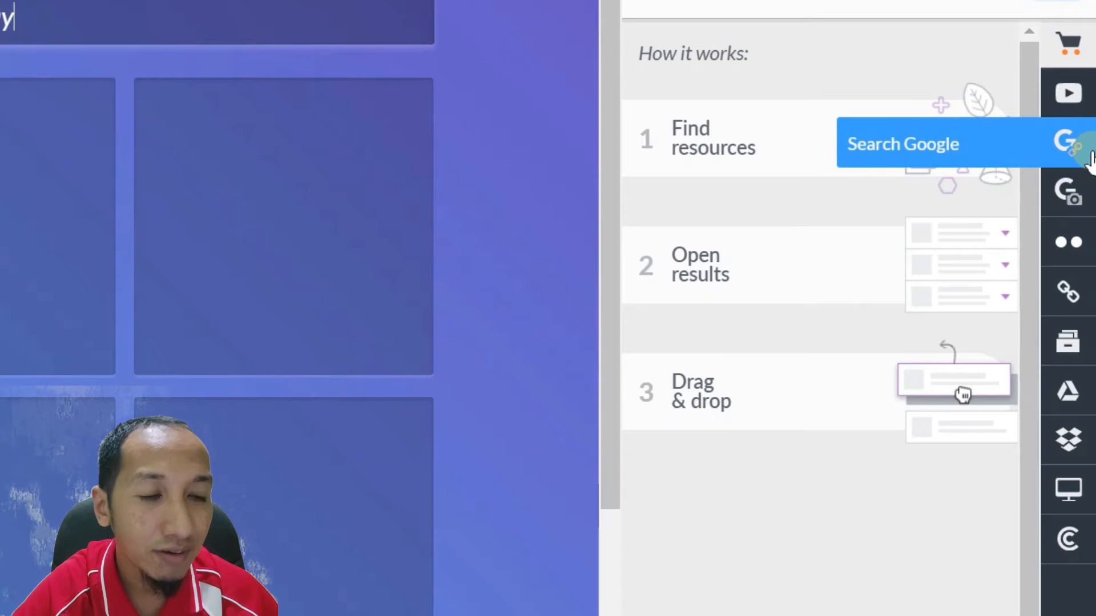
left_click(1067, 142)
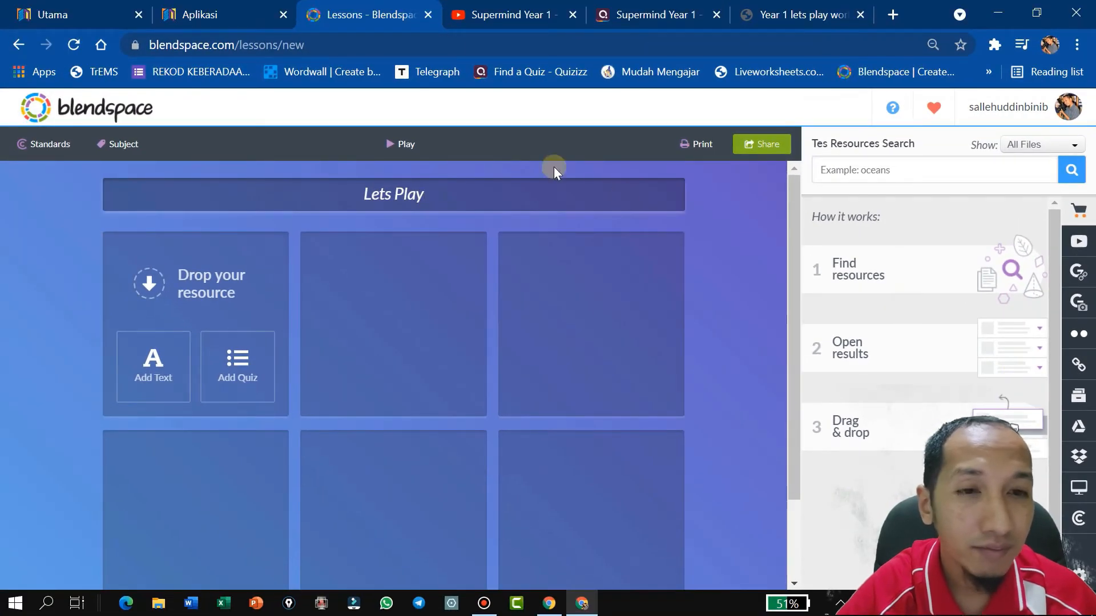
Switch to the open YouTube video "Supermind Year 1 - Lets Play ( At the Toy Shop )" and copy its web address
left_click(490, 17)
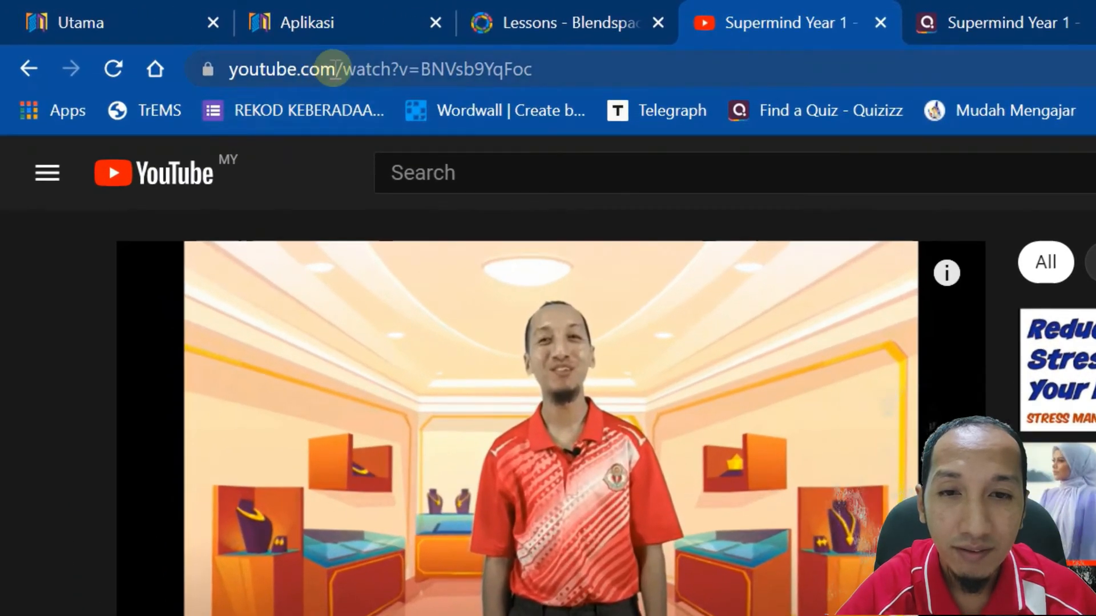
left_click(333, 68)
right_click(332, 67)
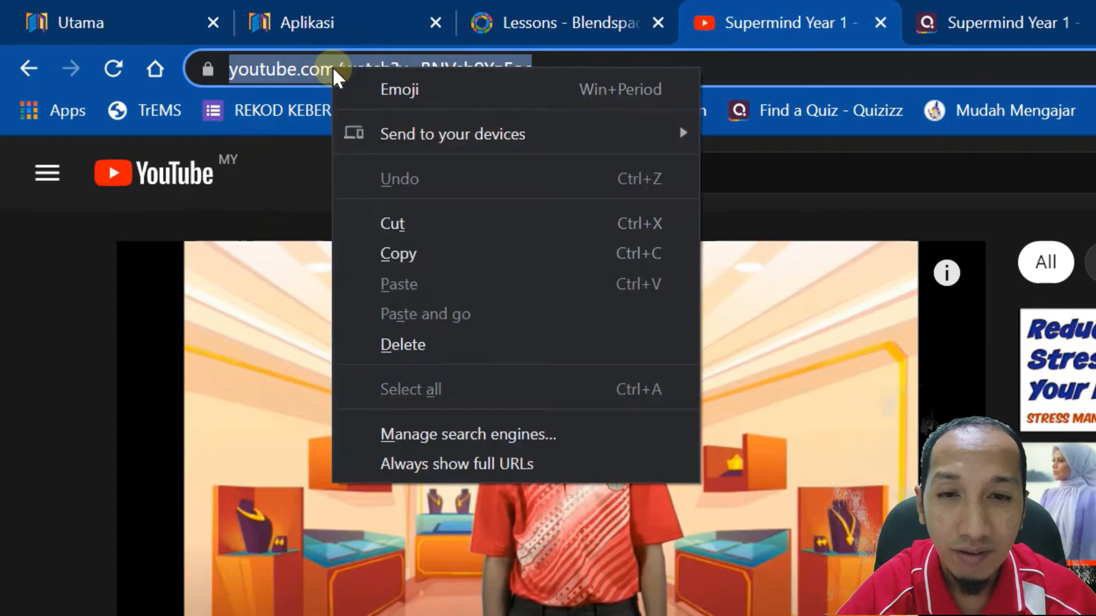
left_click(369, 253)
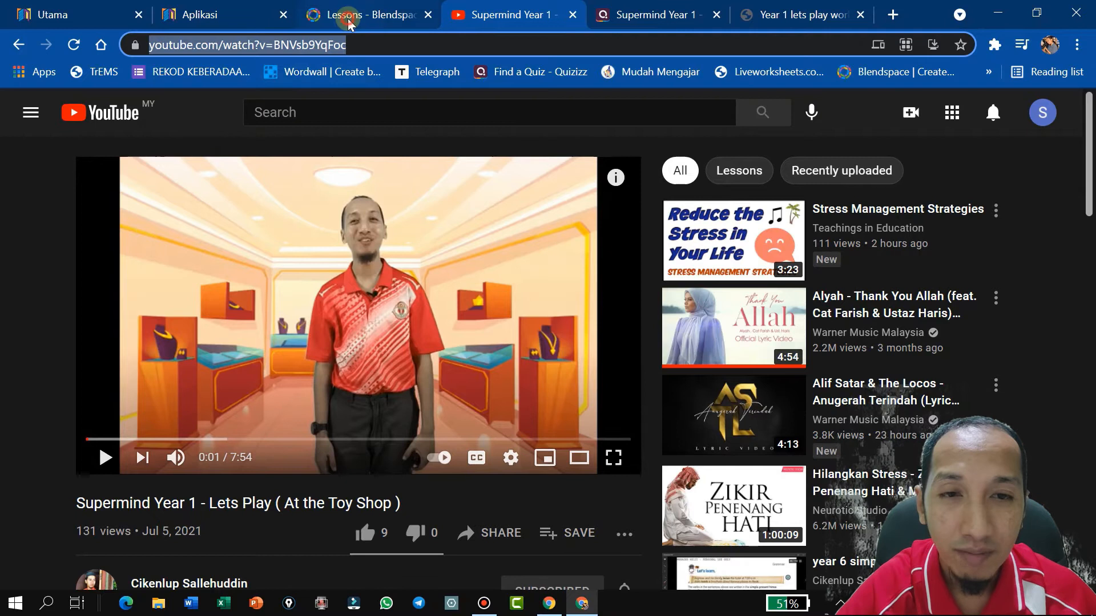
Back in the Blendspace lesson, look up the copied YouTube address as a website link and place the video in the first tile
left_click(347, 18)
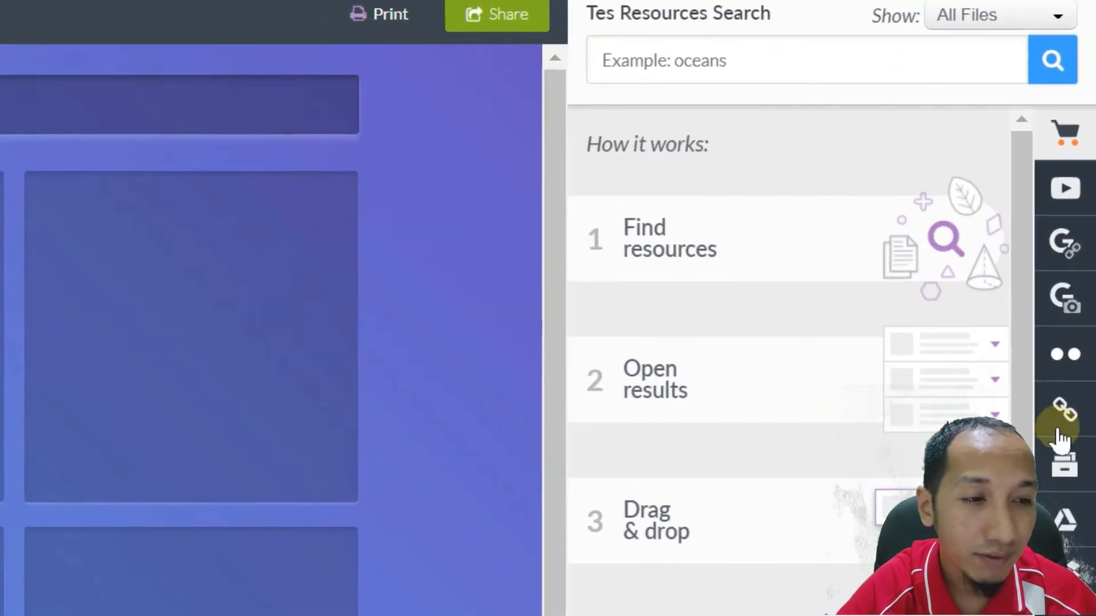
left_click(1064, 411)
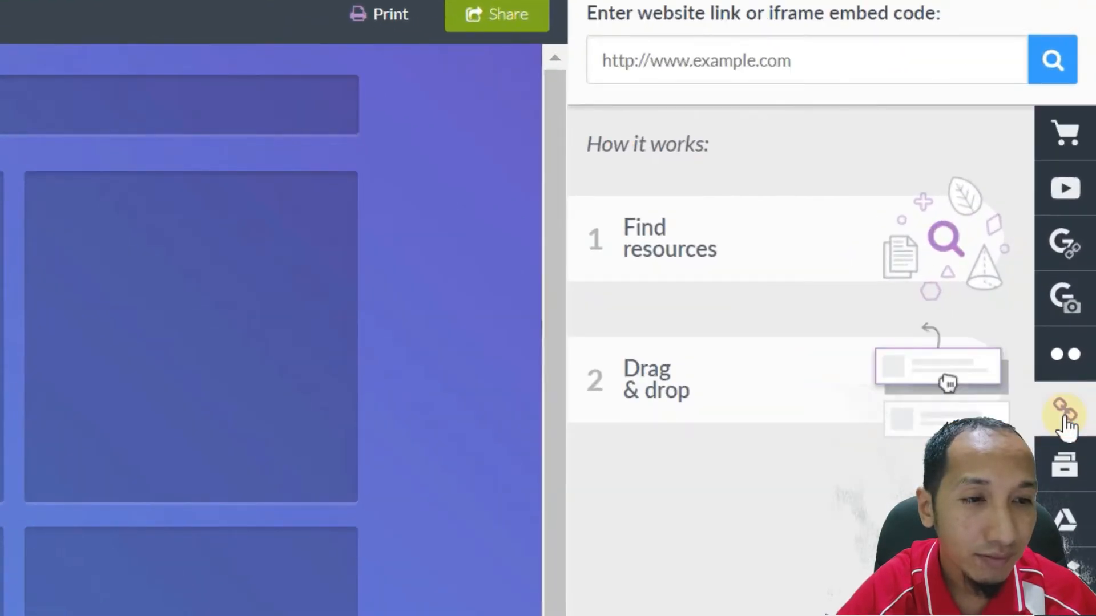
left_click(822, 58)
right_click(822, 57)
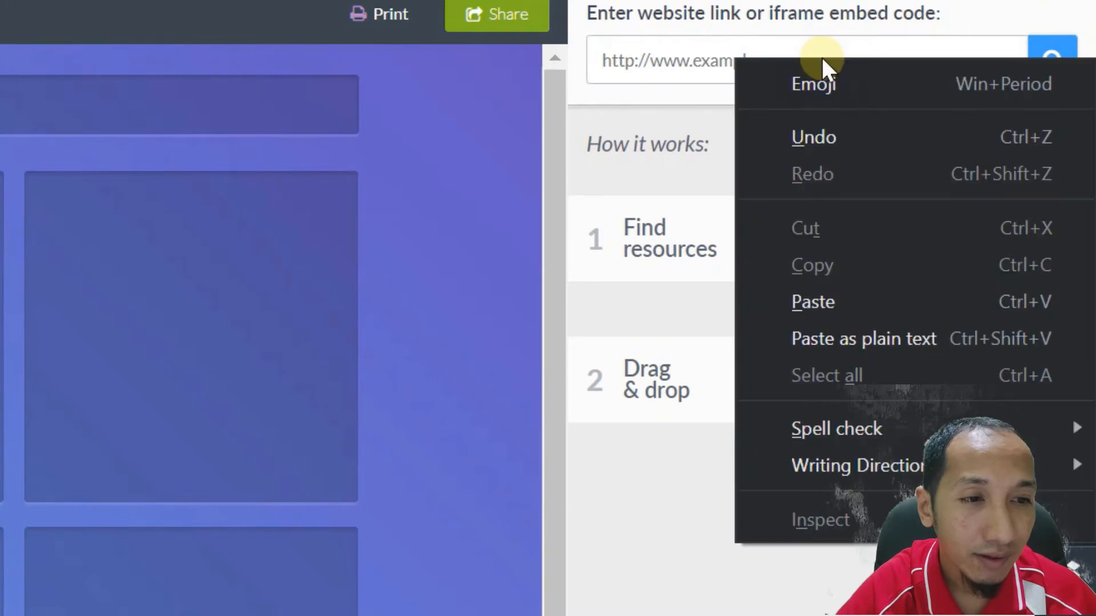
left_click(822, 302)
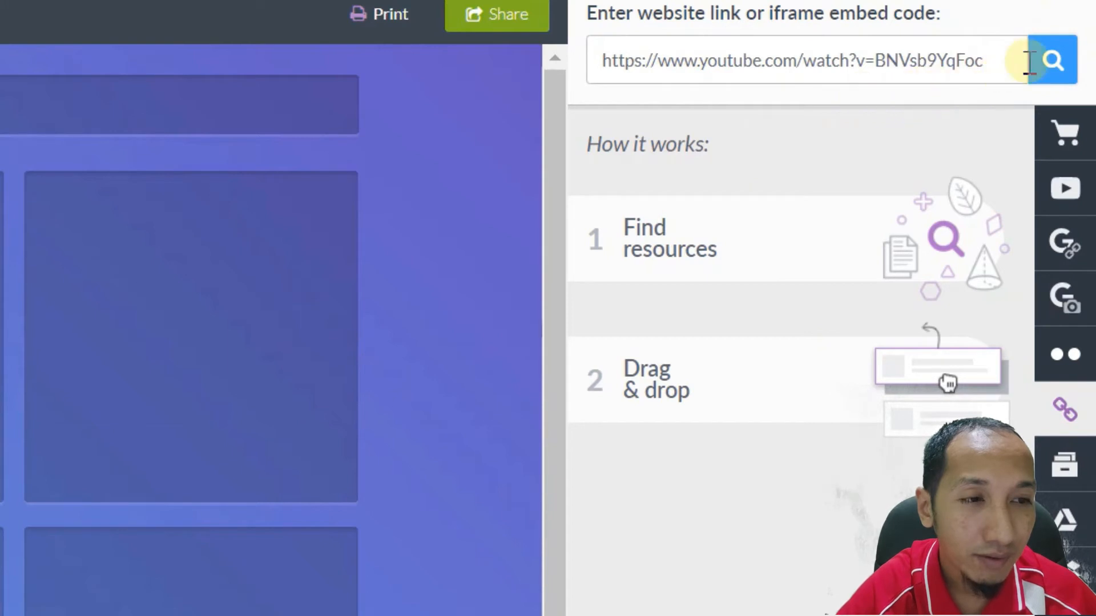
left_click(1048, 66)
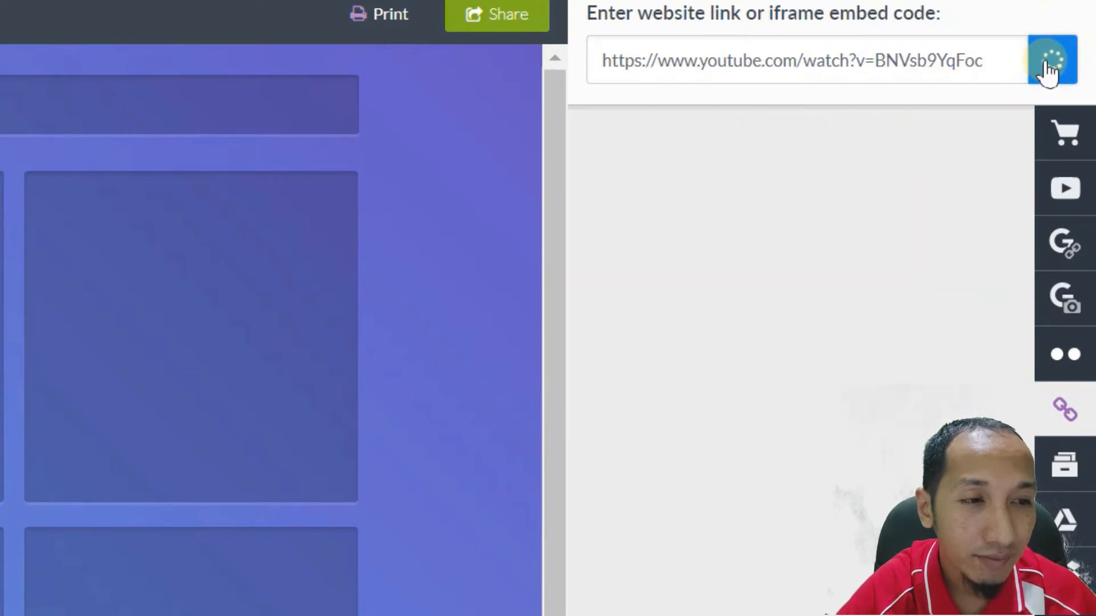
mouse_move(885, 159)
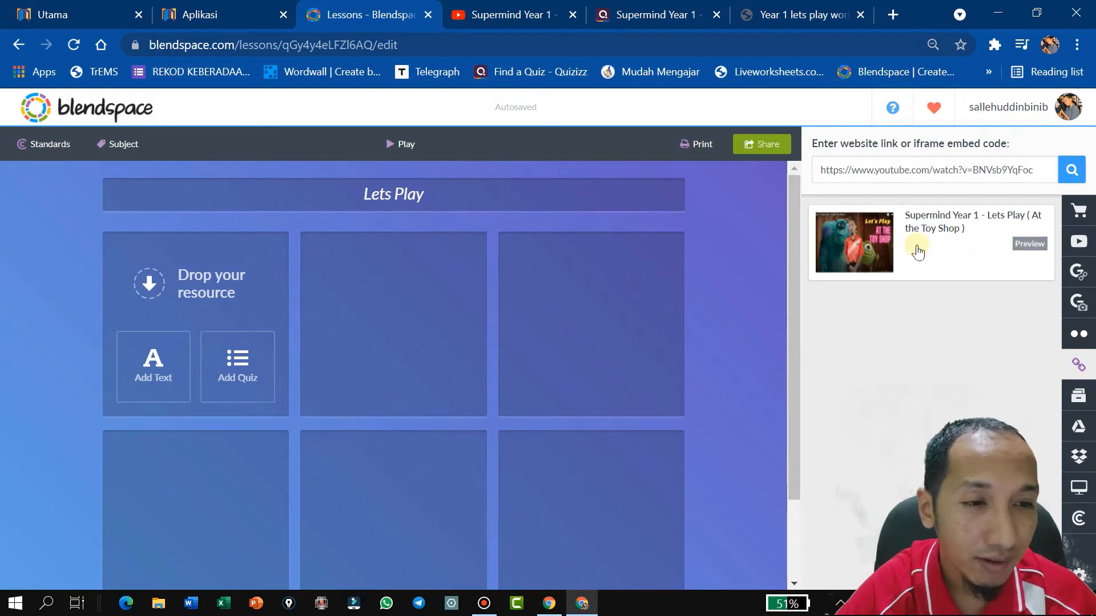
left_click_drag(916, 246, 215, 327)
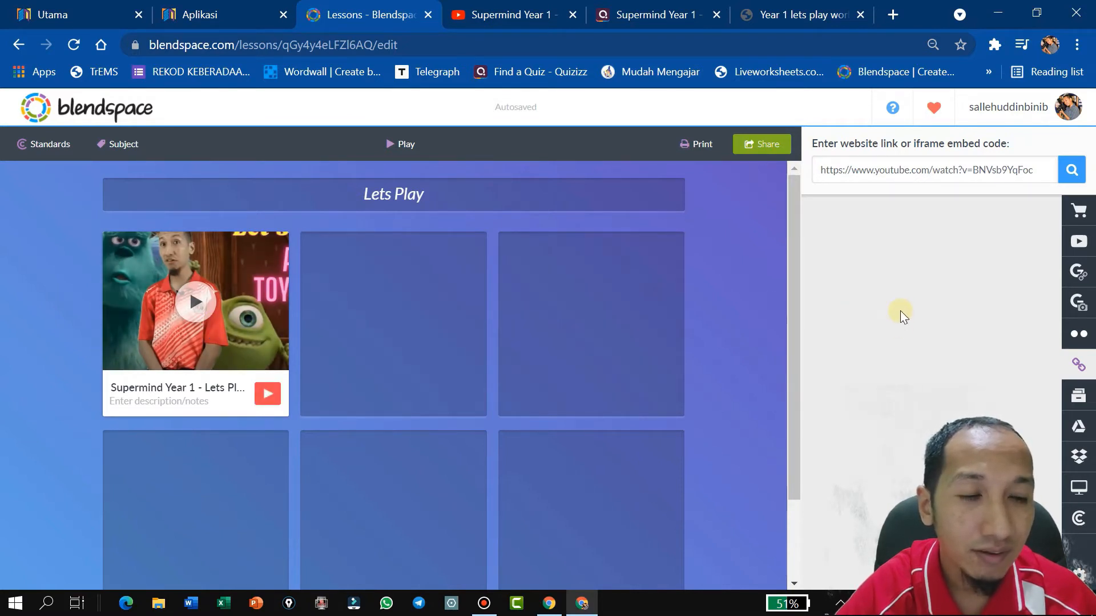
Switch to the Quizizz assignment "Supermind Year 1 - Lets Play (Grammar Focus)" and copy its share link
left_click(660, 20)
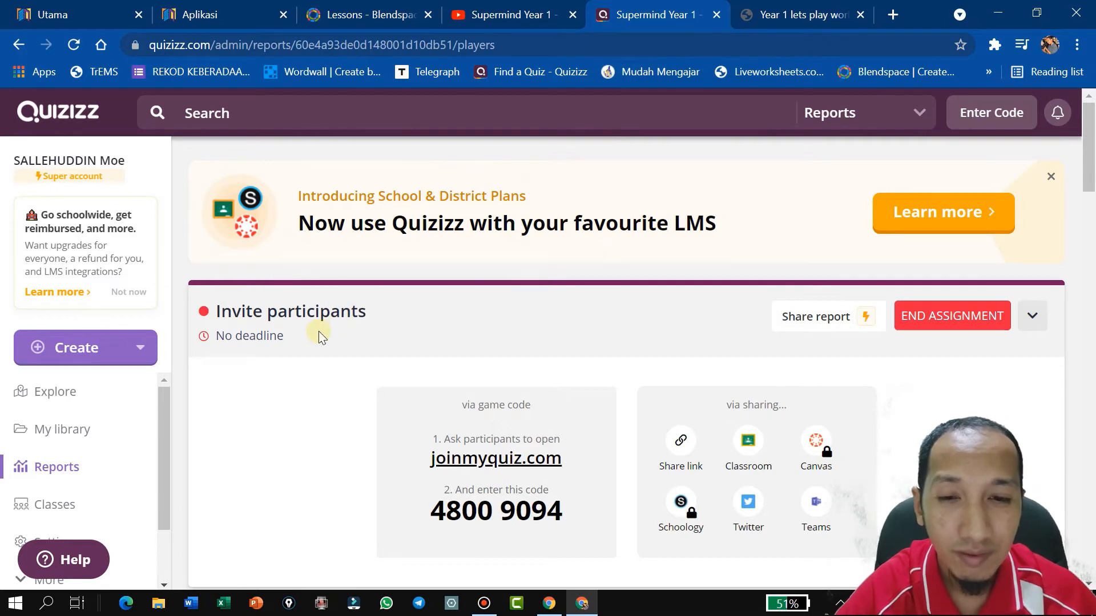
scroll(283, 337, "down", 3)
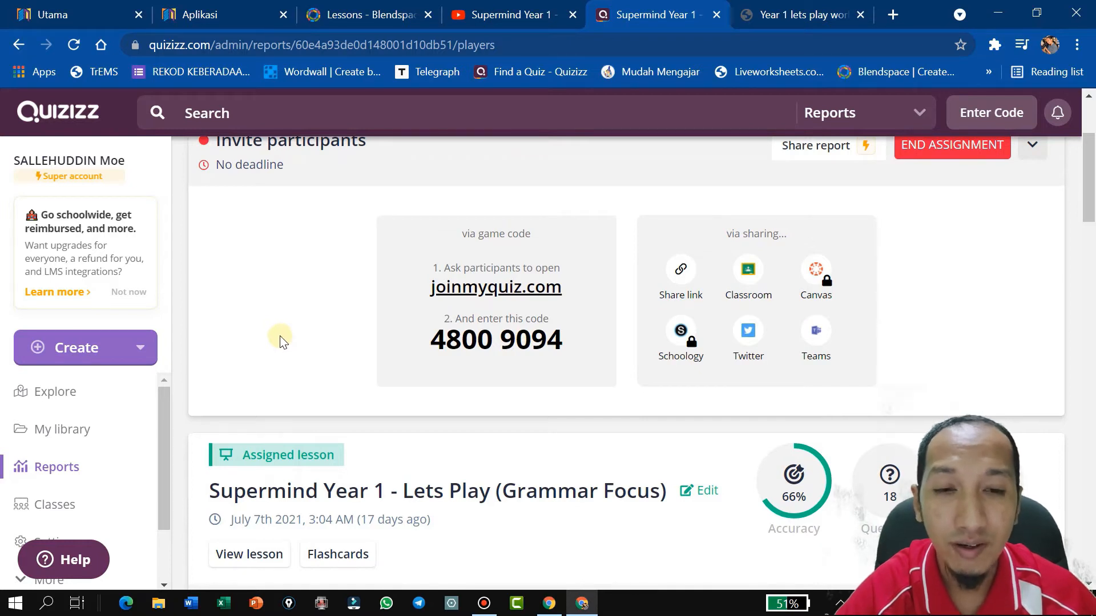
scroll(280, 341, "up", 3)
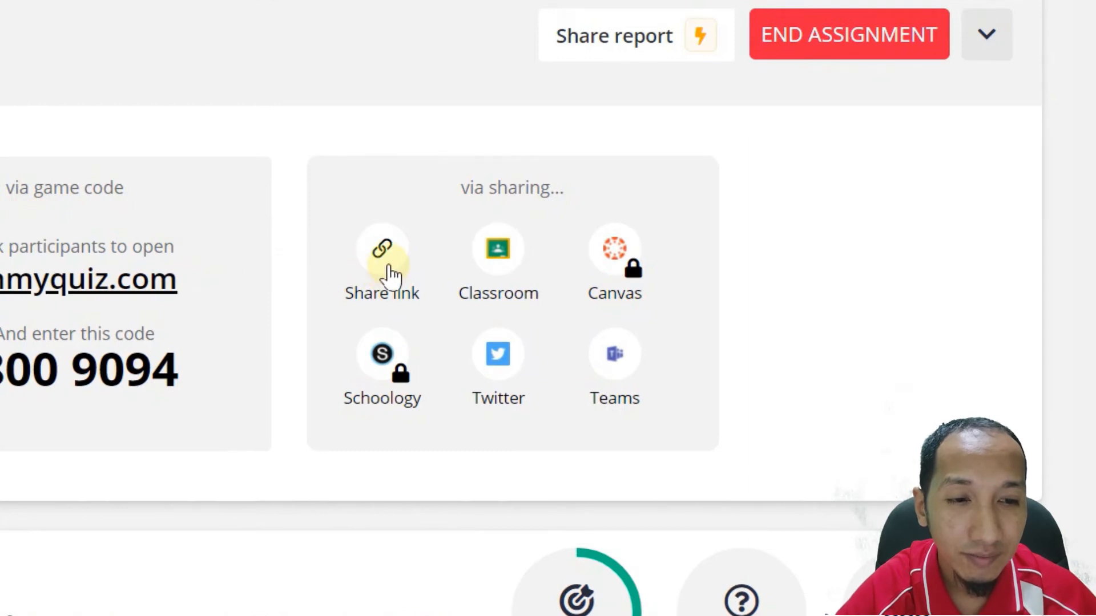
left_click(384, 251)
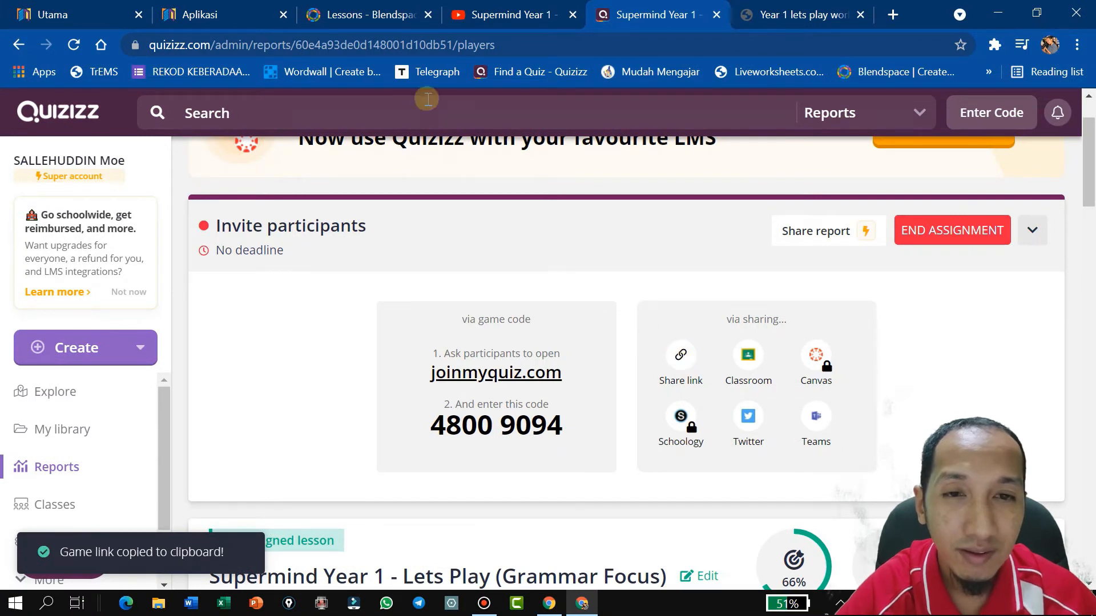
Back in the Blendspace lesson, replace the YouTube address with the copied Quizizz link, look it up, and place the result in the second tile
left_click(386, 17)
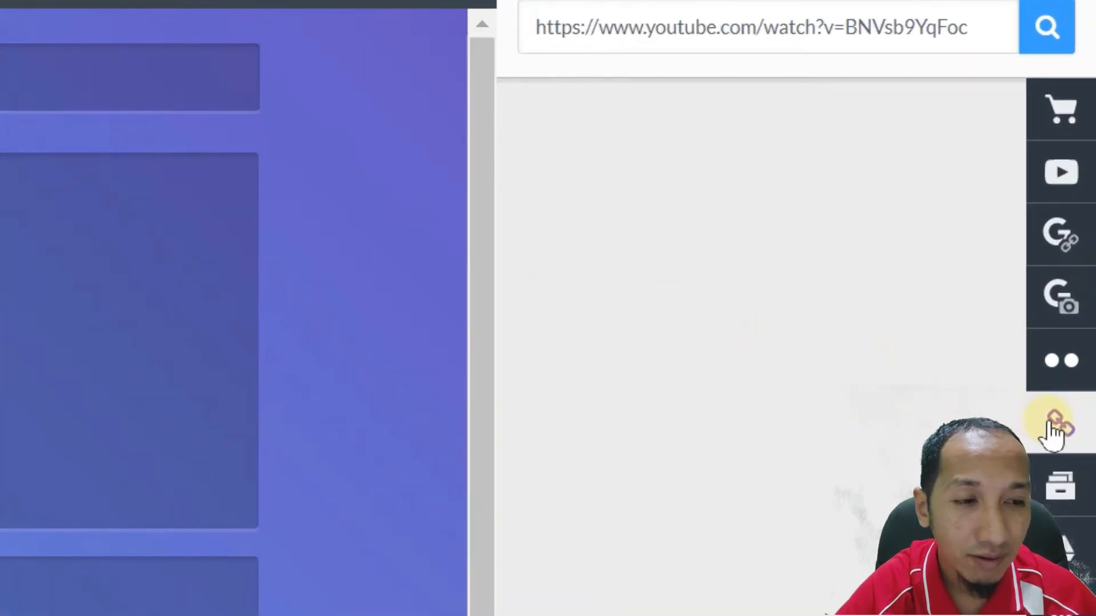
left_click(1056, 429)
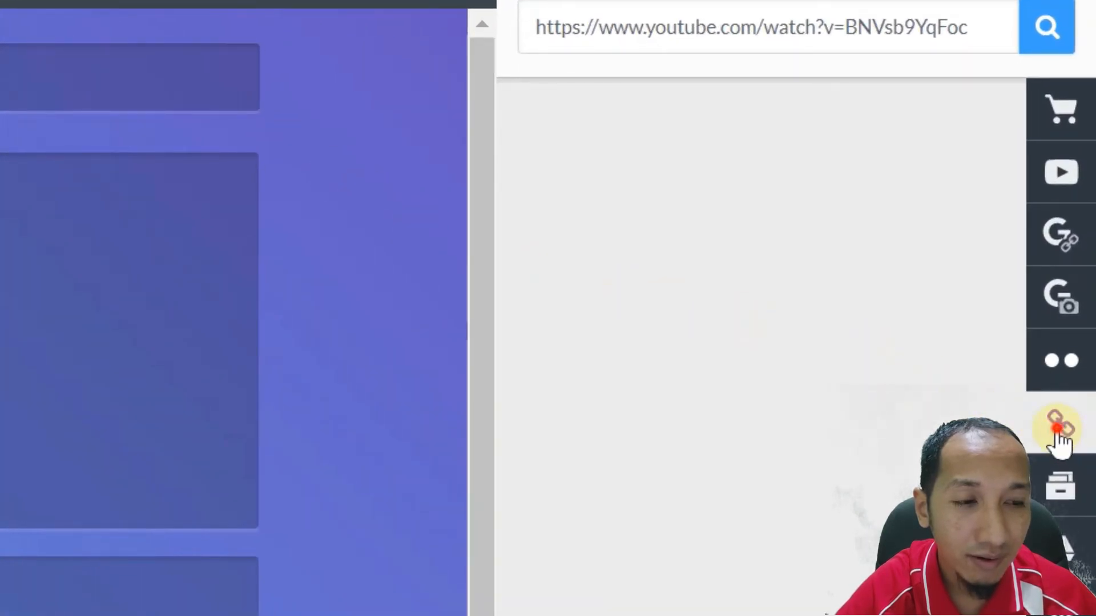
left_click(1059, 434)
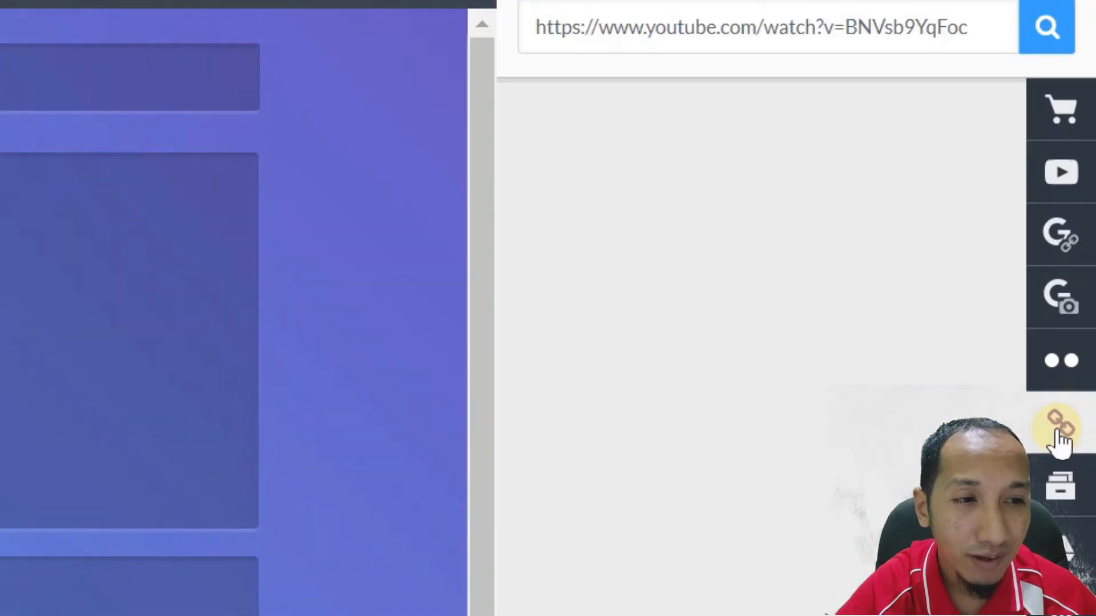
left_click(941, 27)
left_click_drag(941, 27, 521, 29)
key("BackSpace")
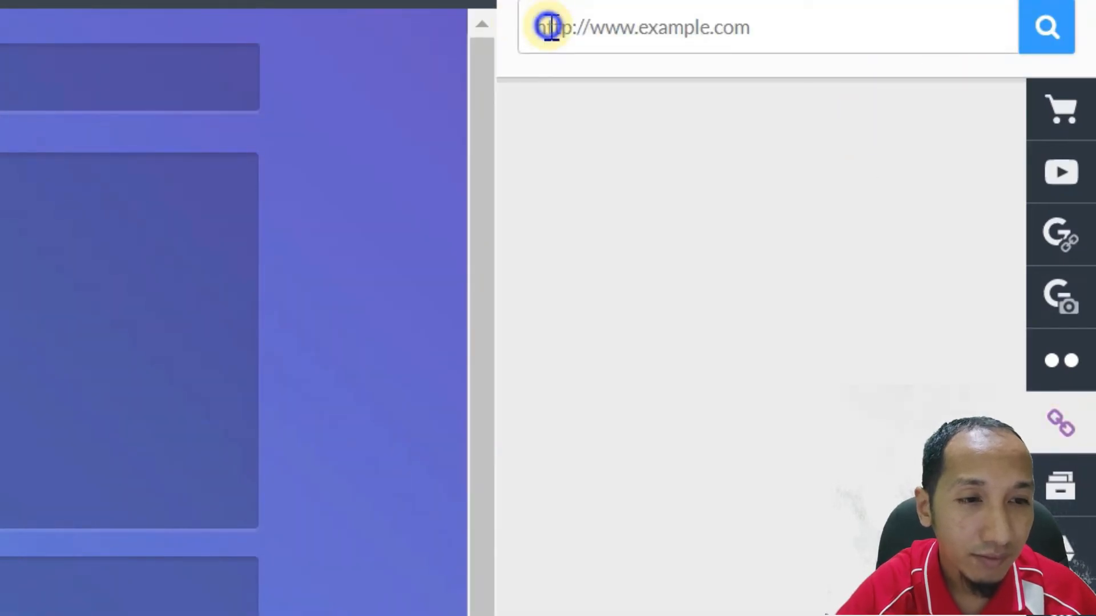
right_click(547, 25)
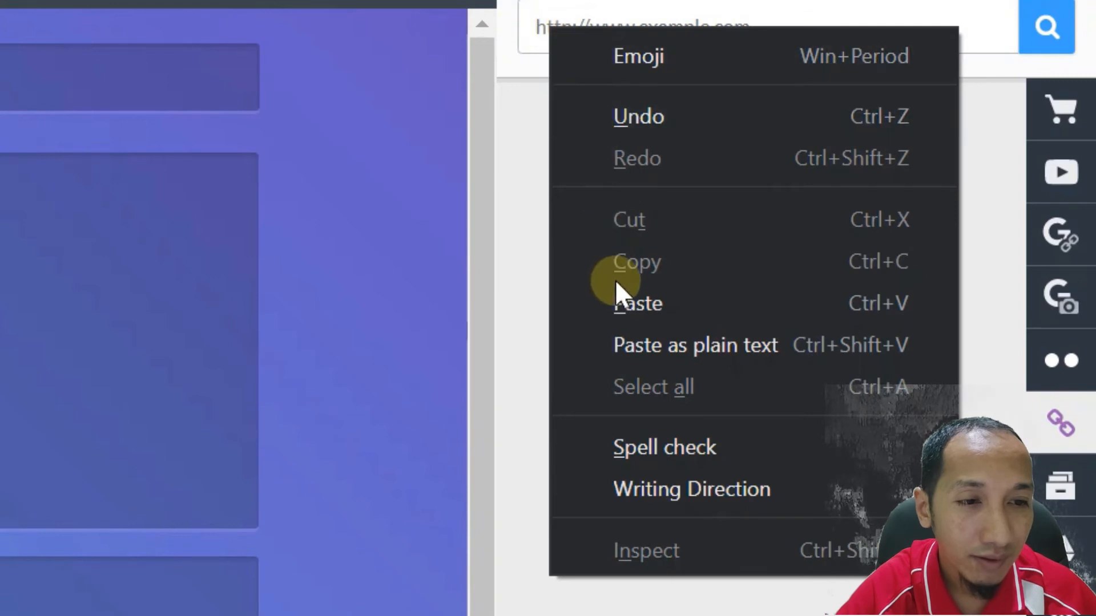
left_click(624, 300)
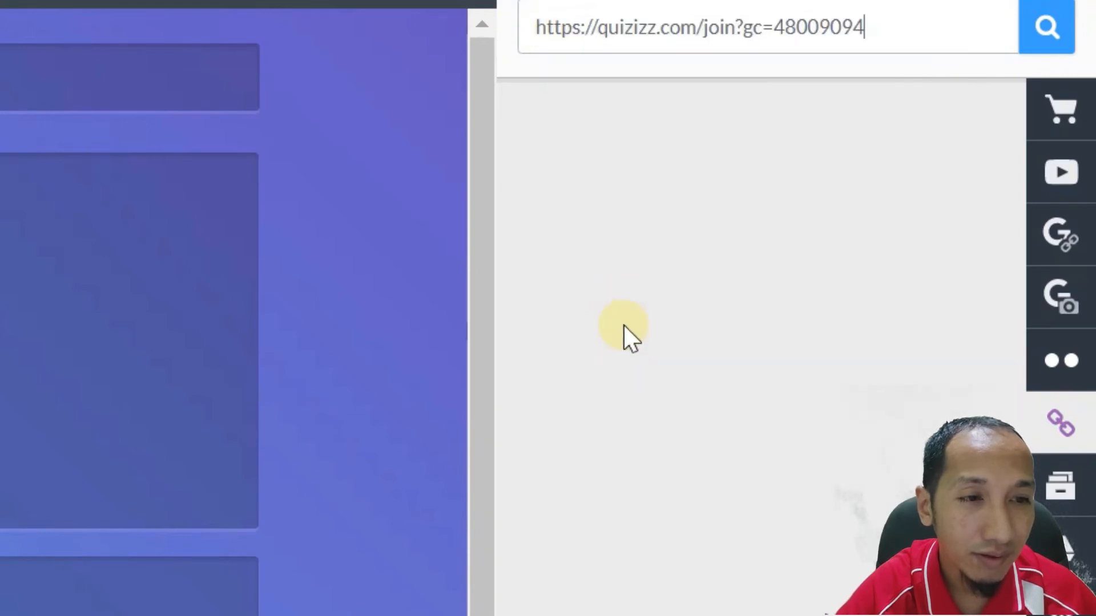
left_click(1045, 34)
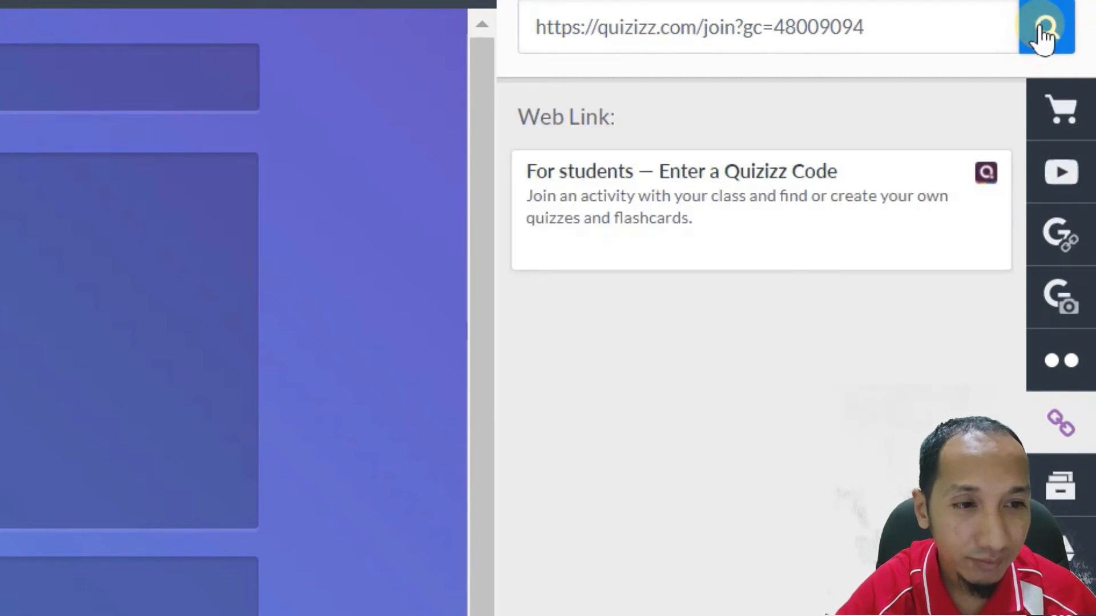
mouse_move(954, 257)
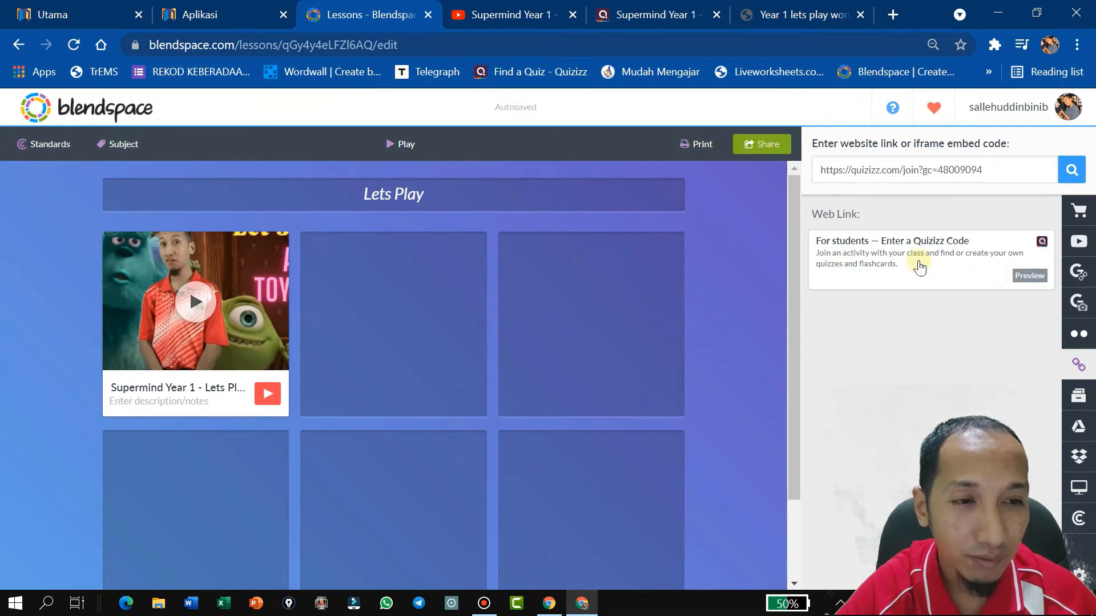
left_click_drag(919, 267, 394, 330)
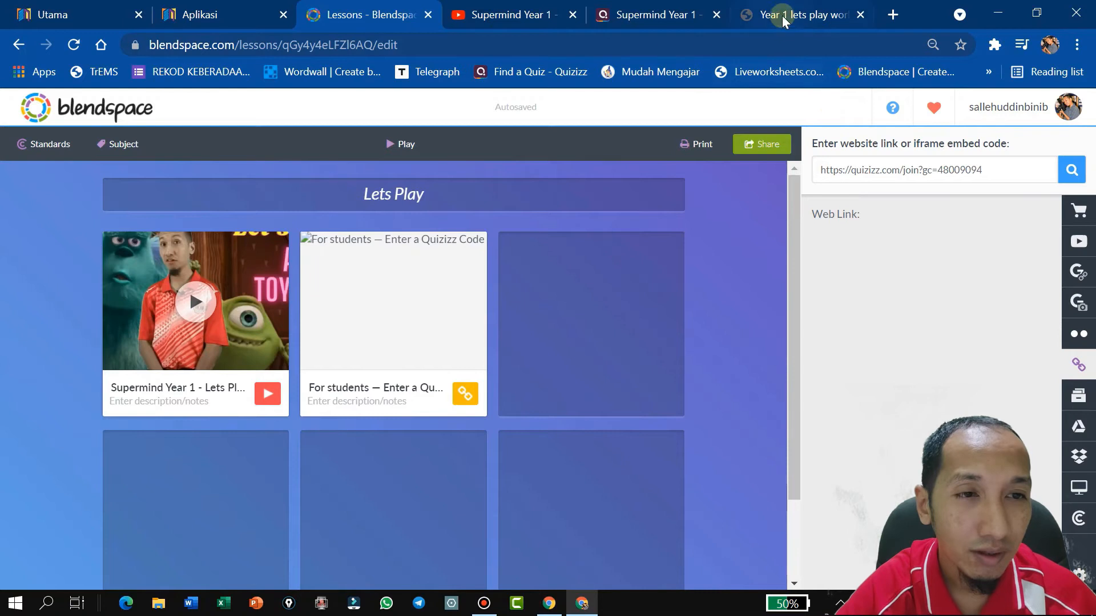
Switch to the open Liveworksheets page "Year 1 lets play" and copy the link to the worksheet
left_click(813, 14)
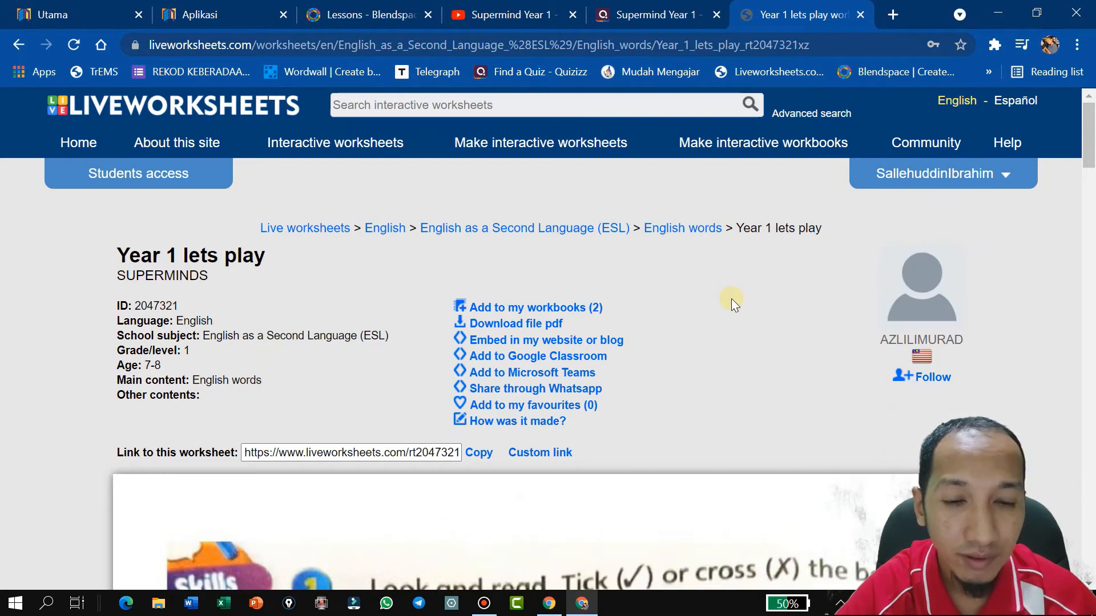
scroll(733, 303, "down", 2)
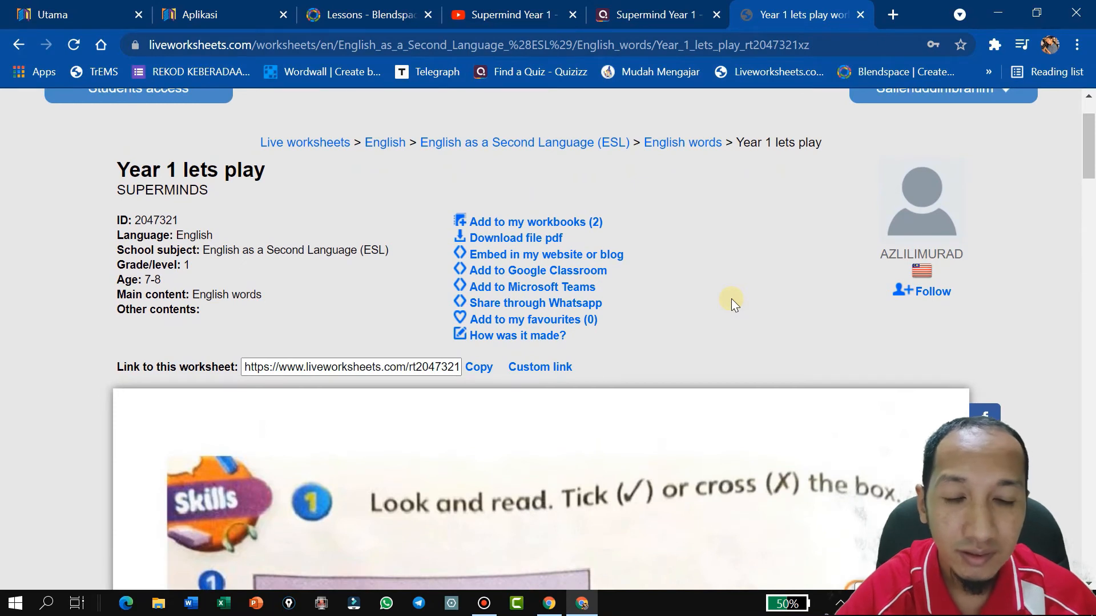
scroll(733, 303, "down", 6)
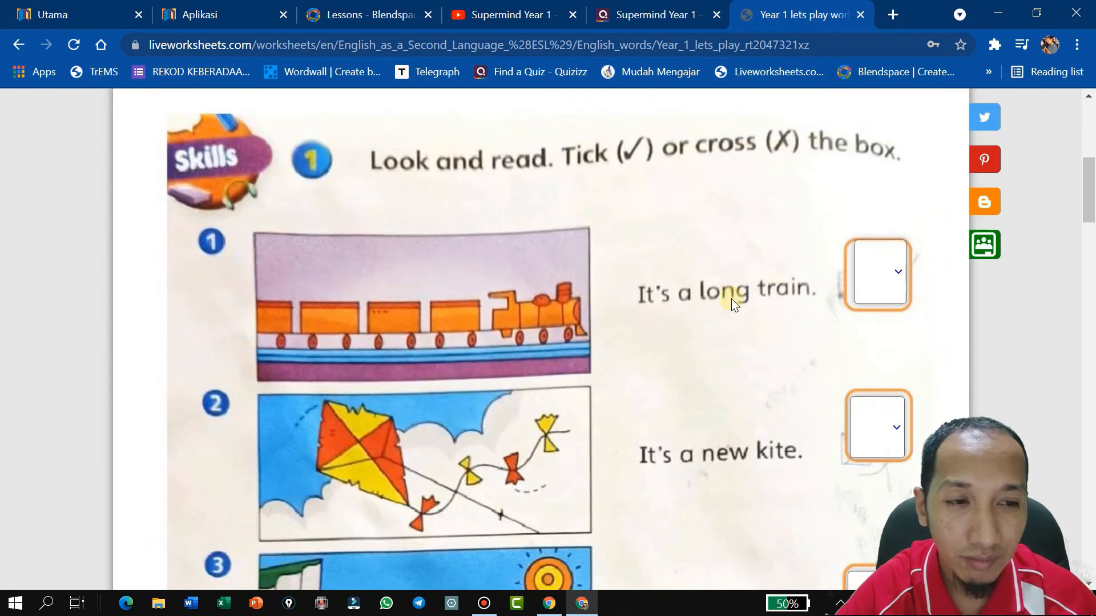
scroll(730, 300, "up", 4)
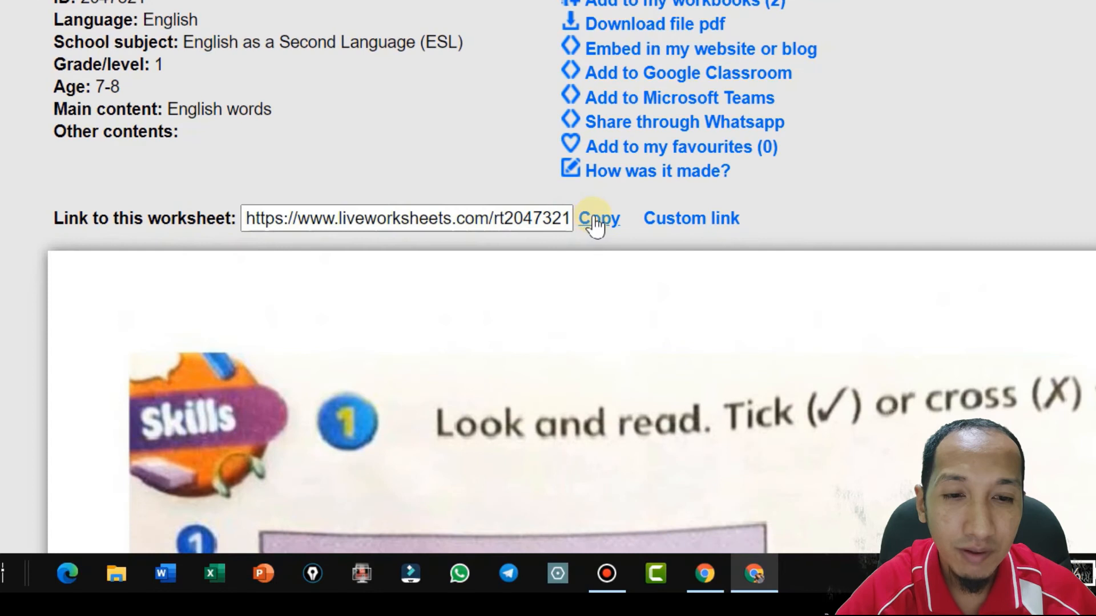
left_click(597, 220)
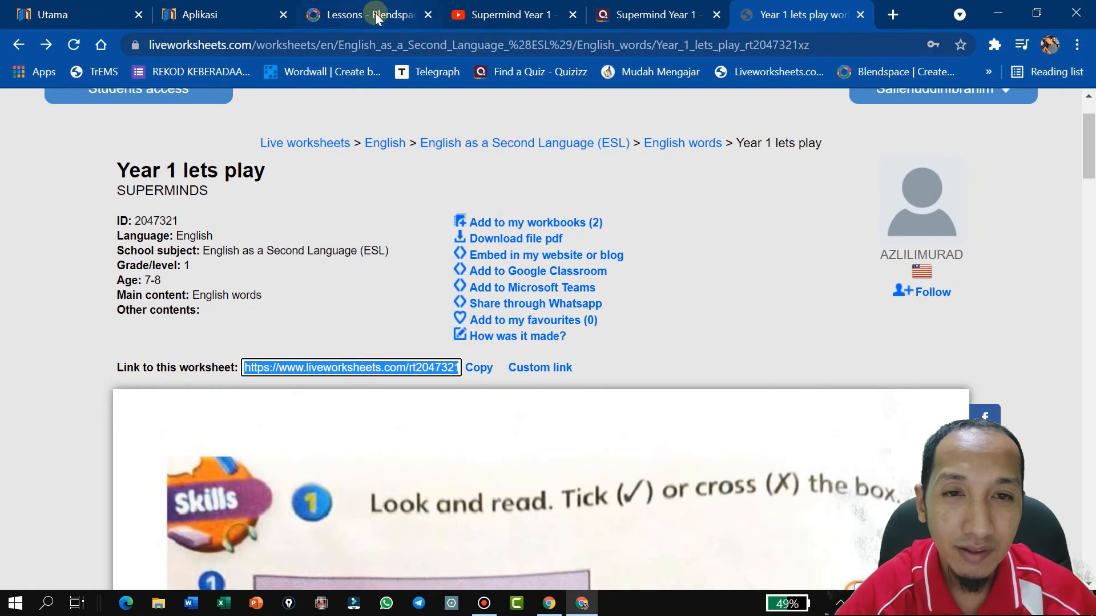
left_click(377, 17)
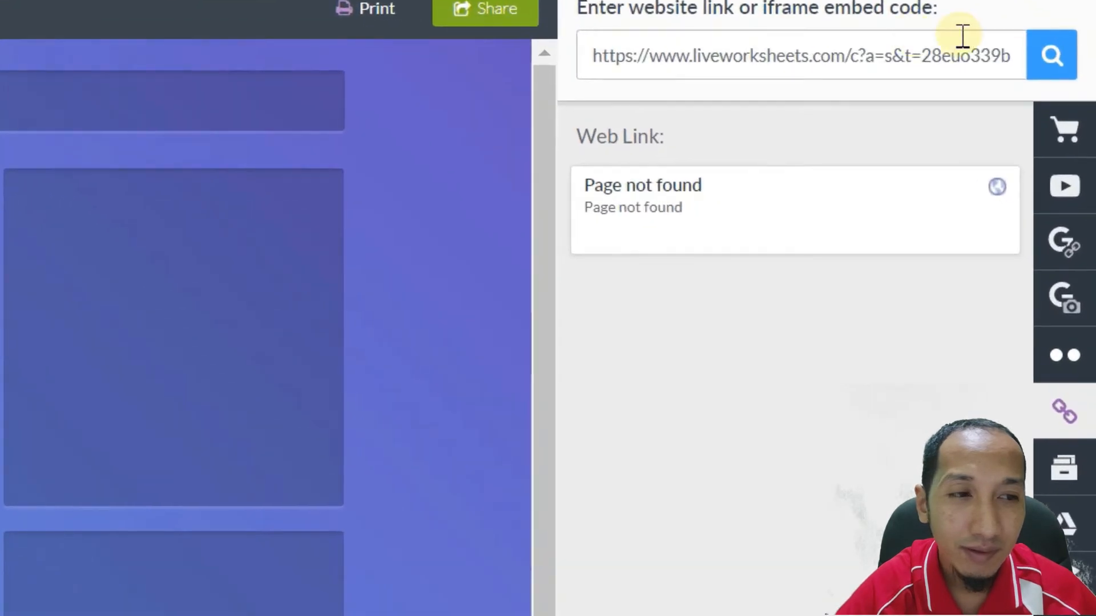
left_click_drag(1013, 53, 573, 39)
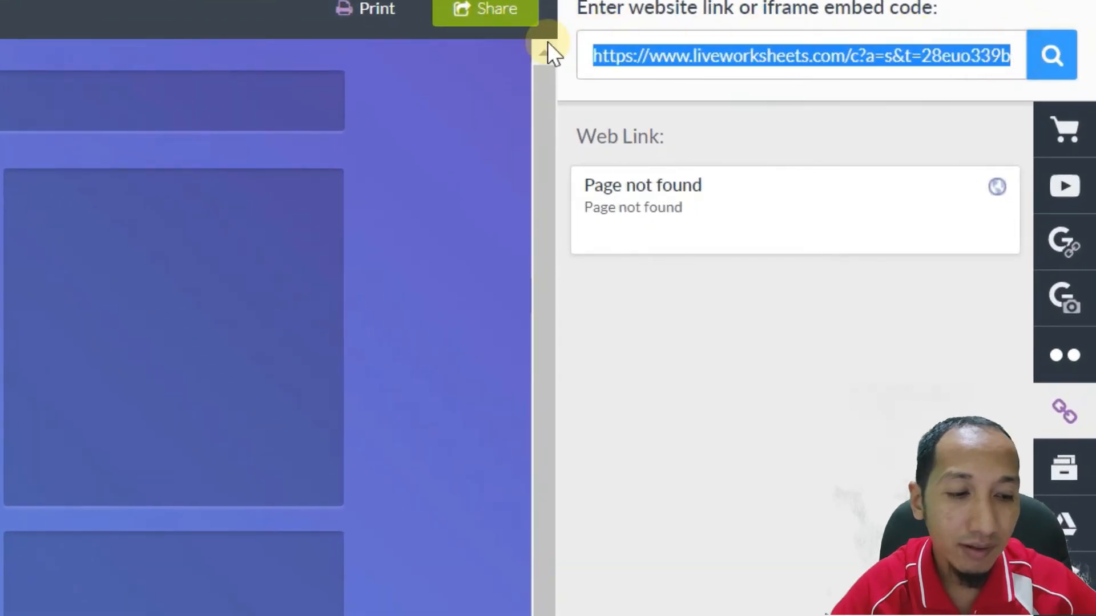
key("BackSpace")
type("https://www.liveworksheets.com/rt2047321xz")
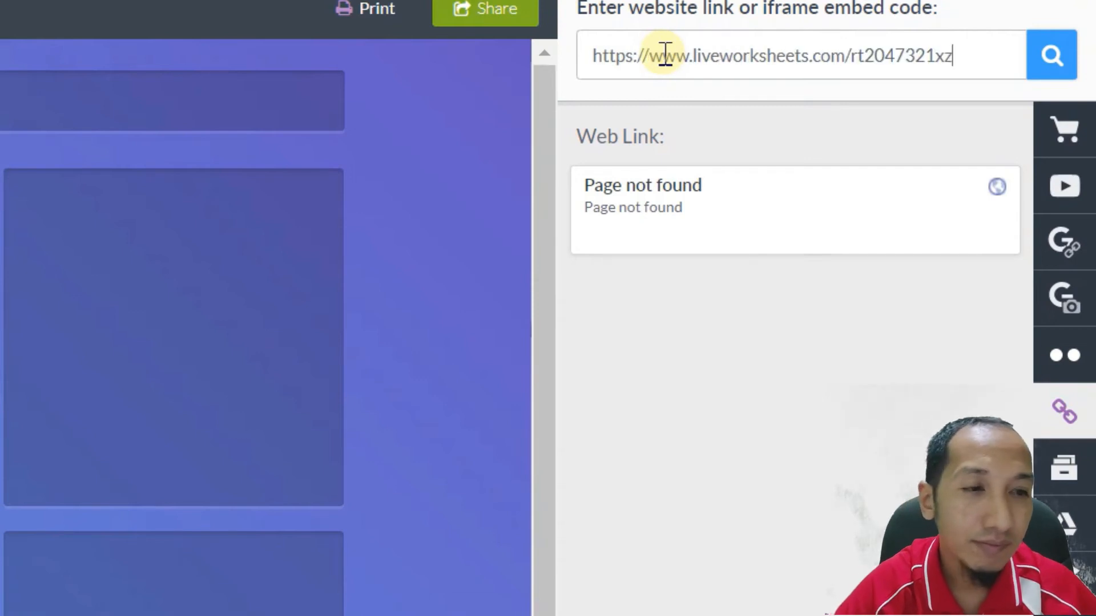
left_click(1048, 67)
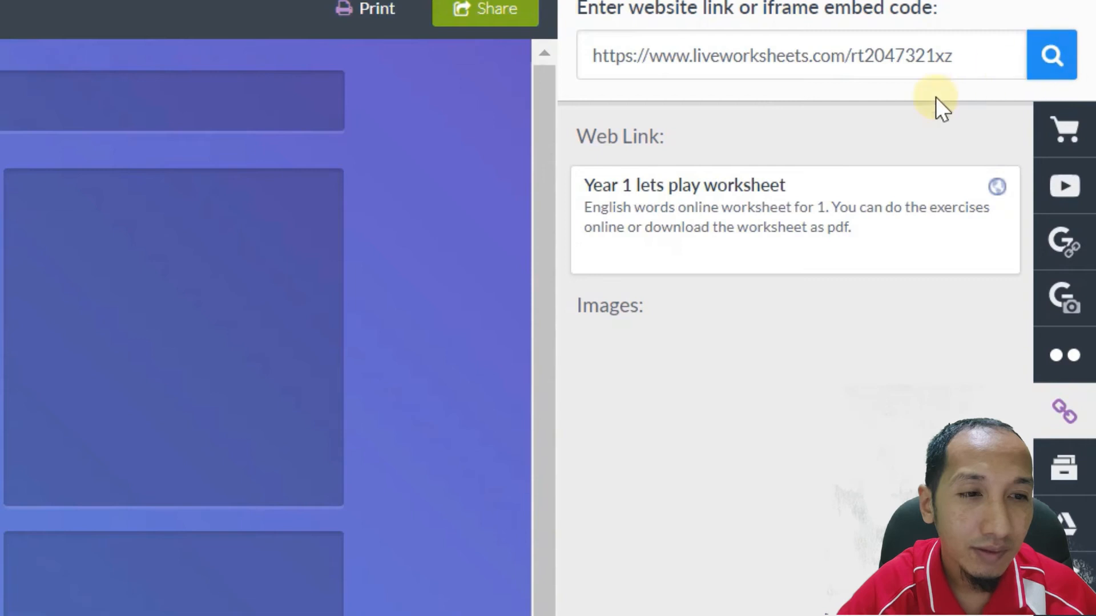
mouse_move(727, 227)
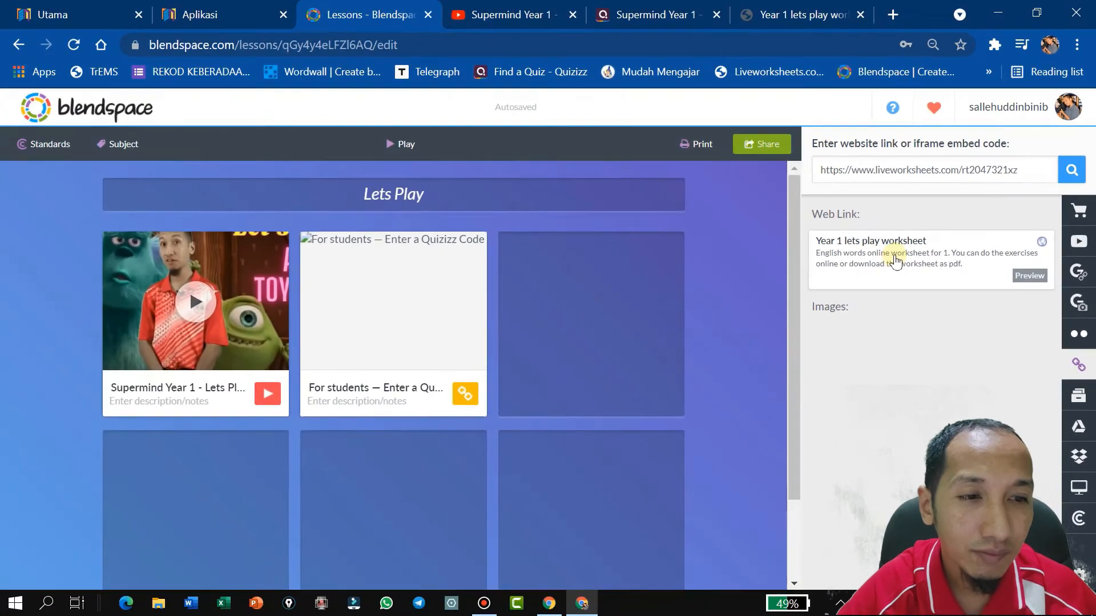
left_click_drag(726, 227, 559, 216)
left_click_drag(802, 258, 593, 317)
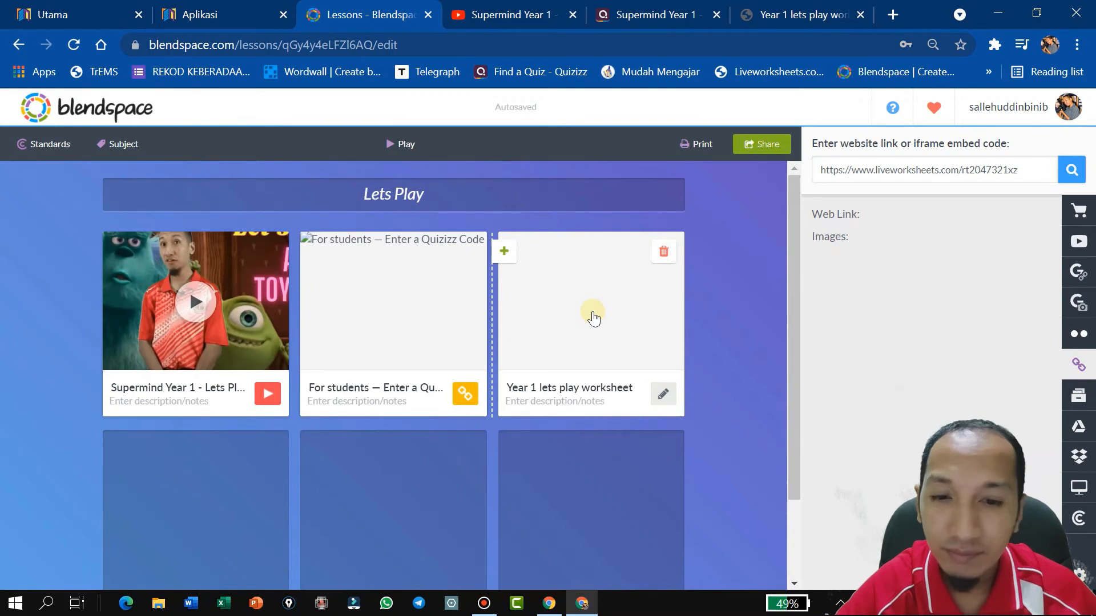
Add the description "Watch the video and answer the questions follow." to the video tile and save it
scroll(591, 318, "down", 2)
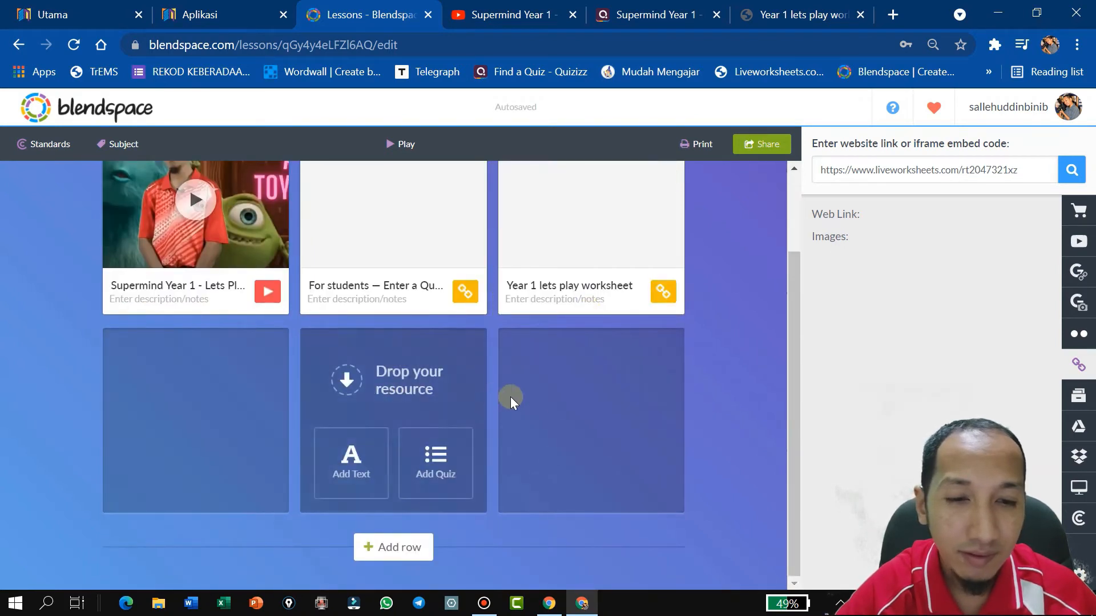
scroll(576, 415, "up", 2)
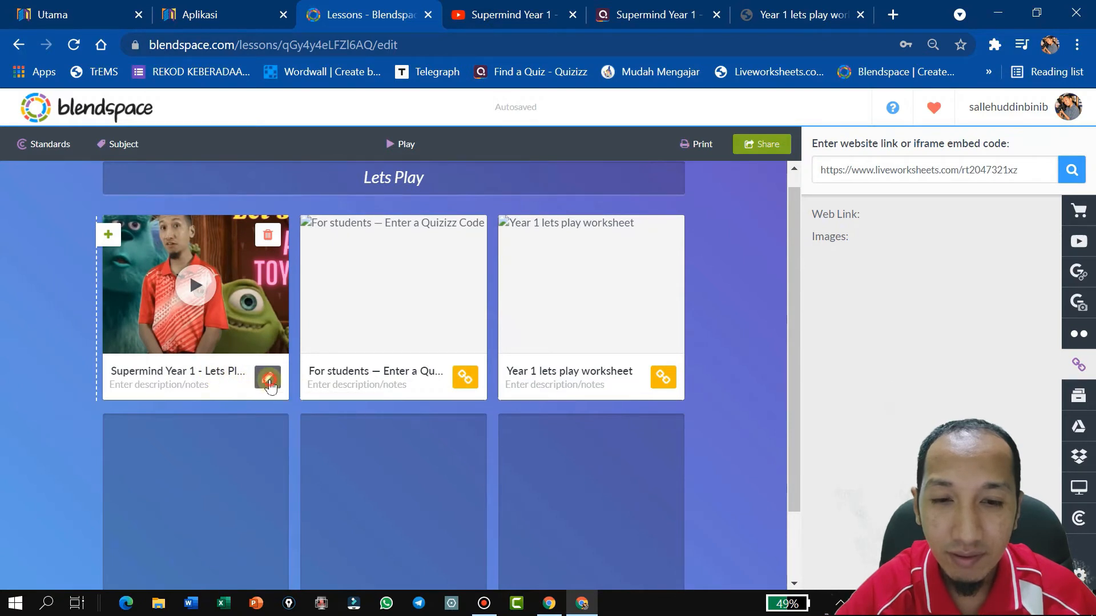
left_click(268, 379)
type("Watch the video and answer the quest")
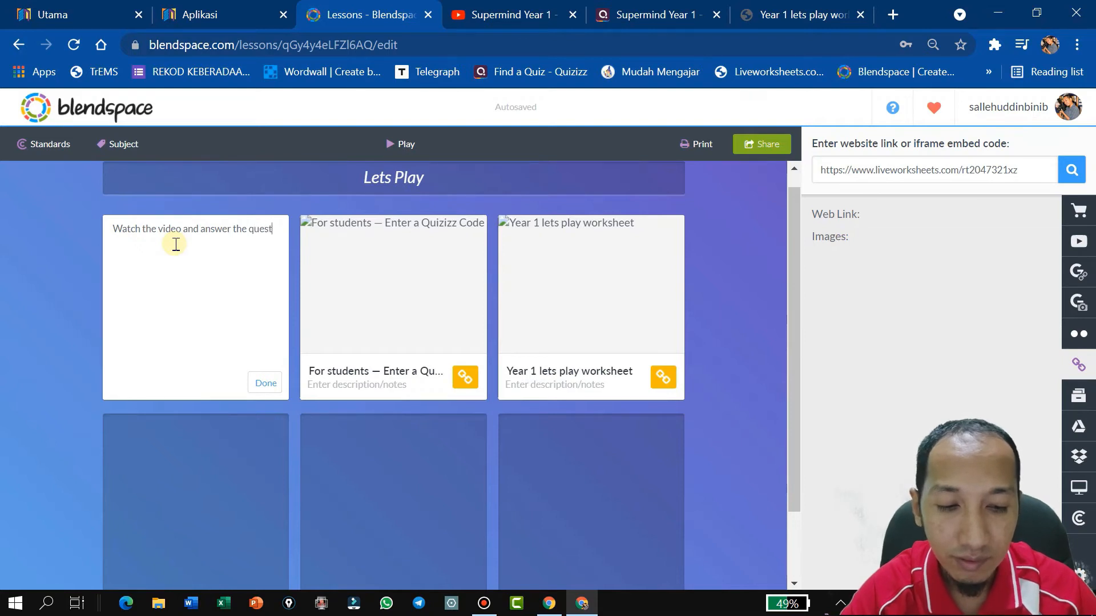
type("ions")
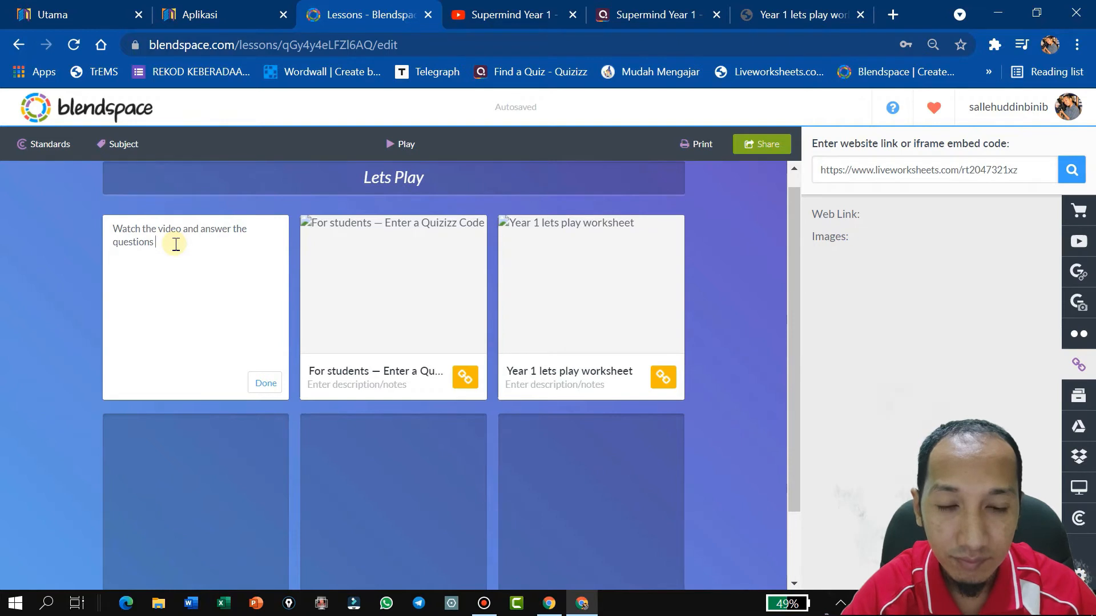
type("follow.")
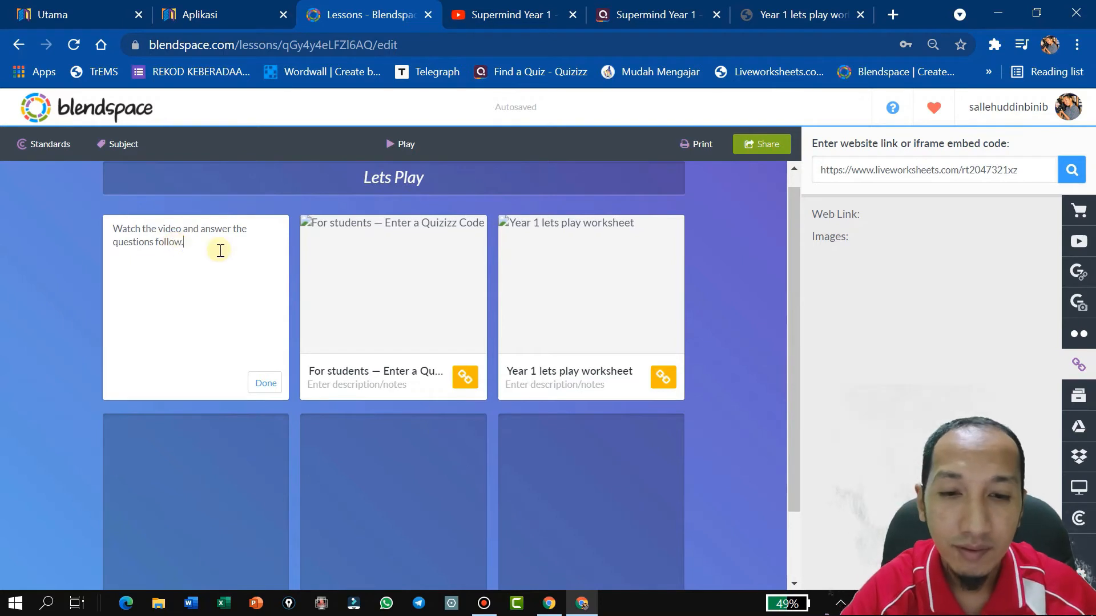
left_click(266, 384)
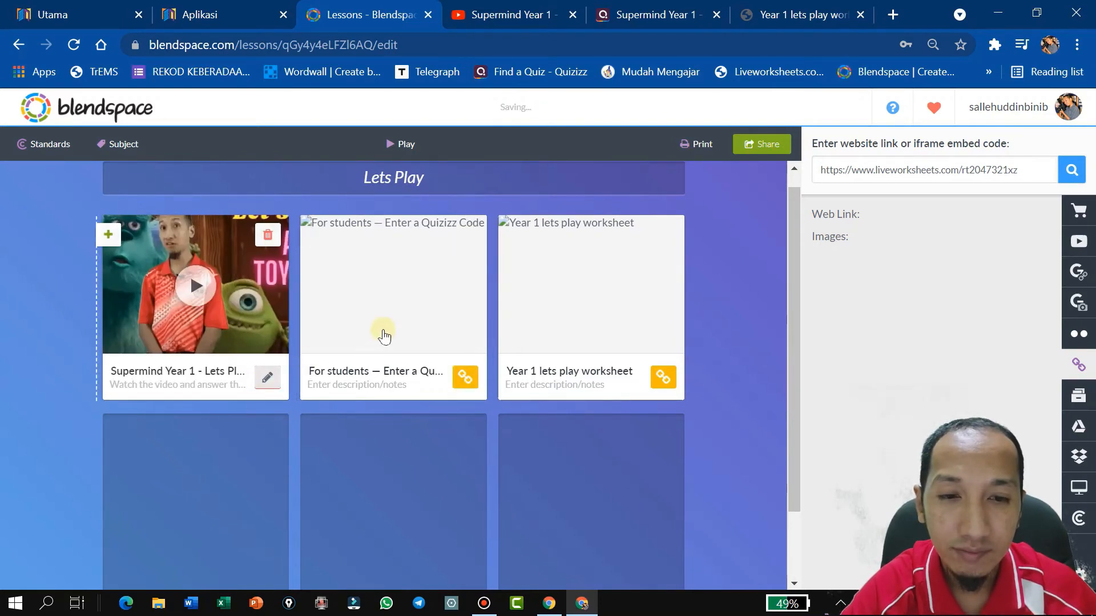
Add the description "Lets play some quizizz" to the Quizizz tile and save it
left_click(465, 379)
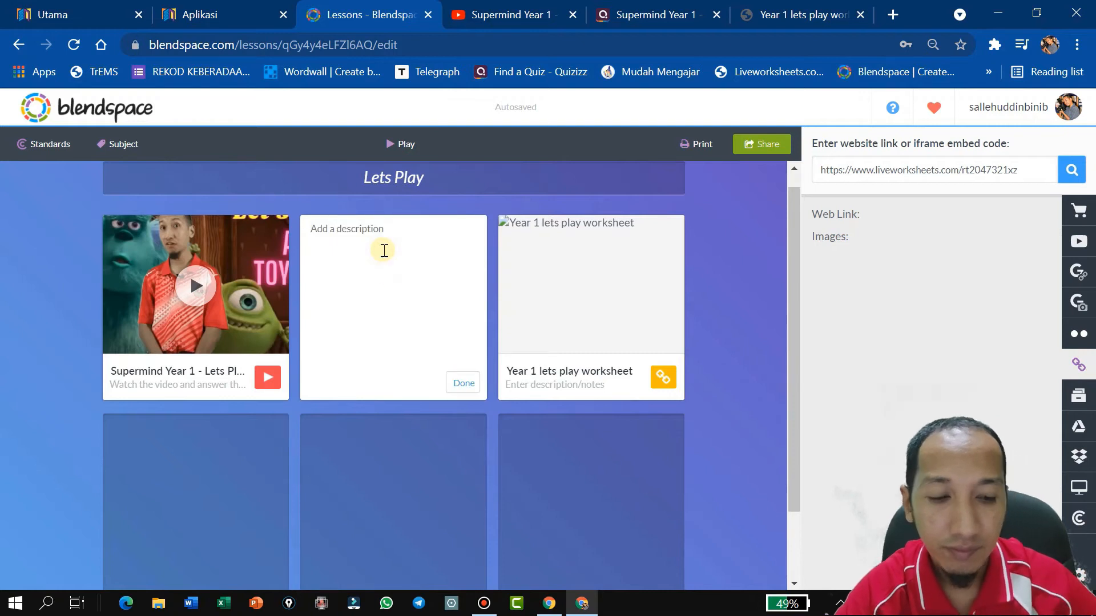
type("Let")
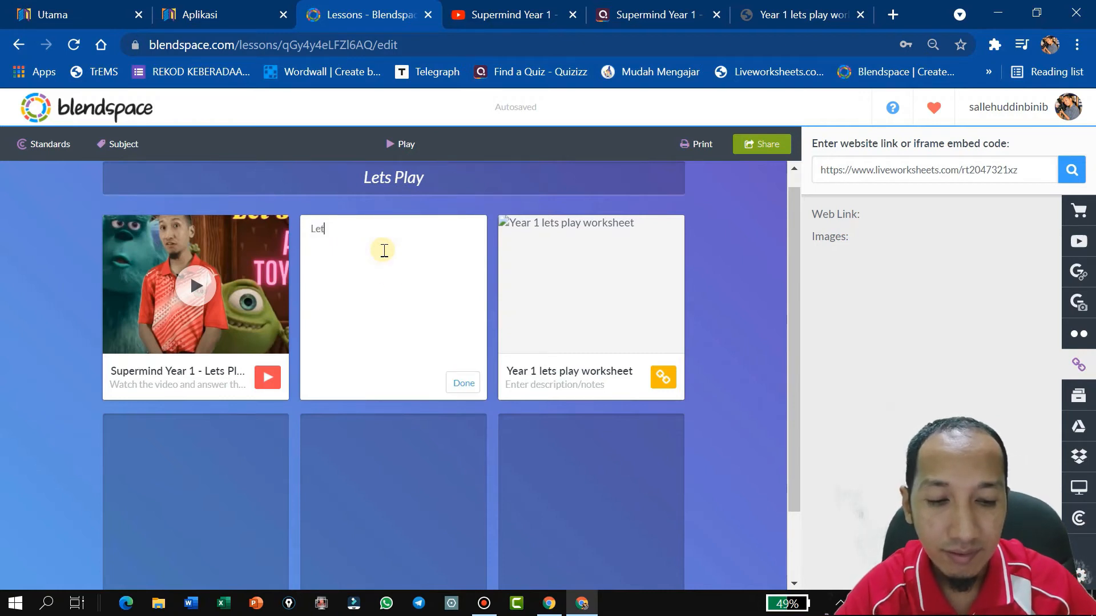
type("s play ")
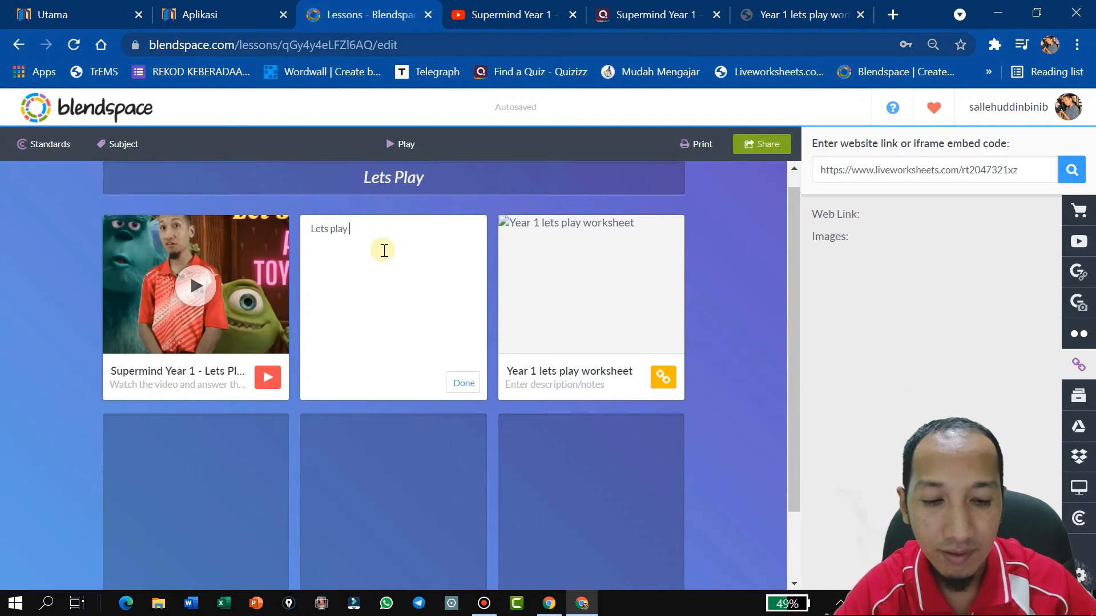
type("some")
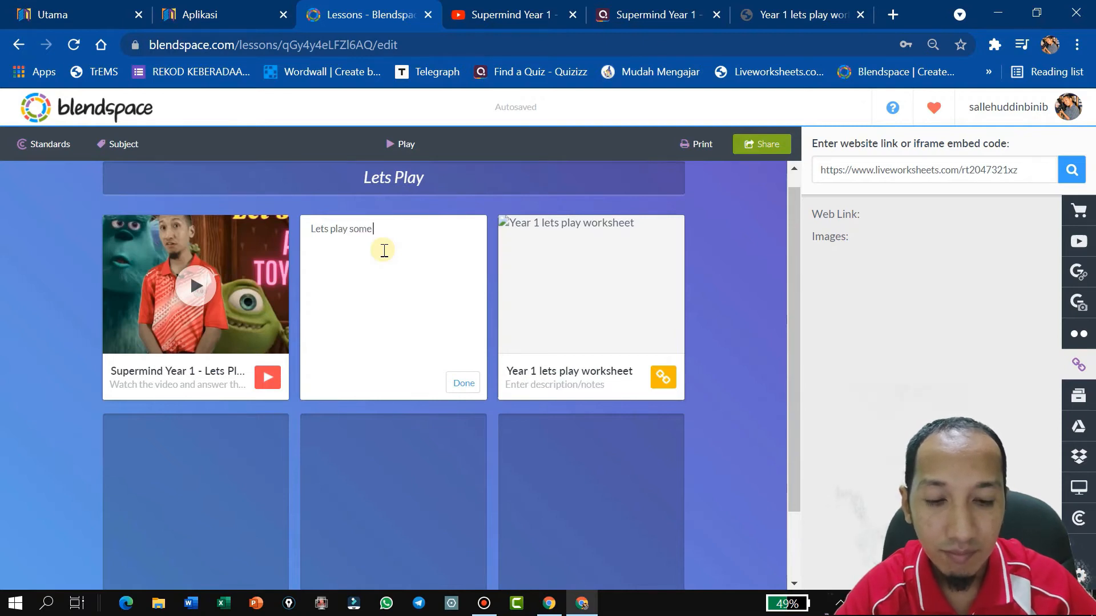
type(" qui")
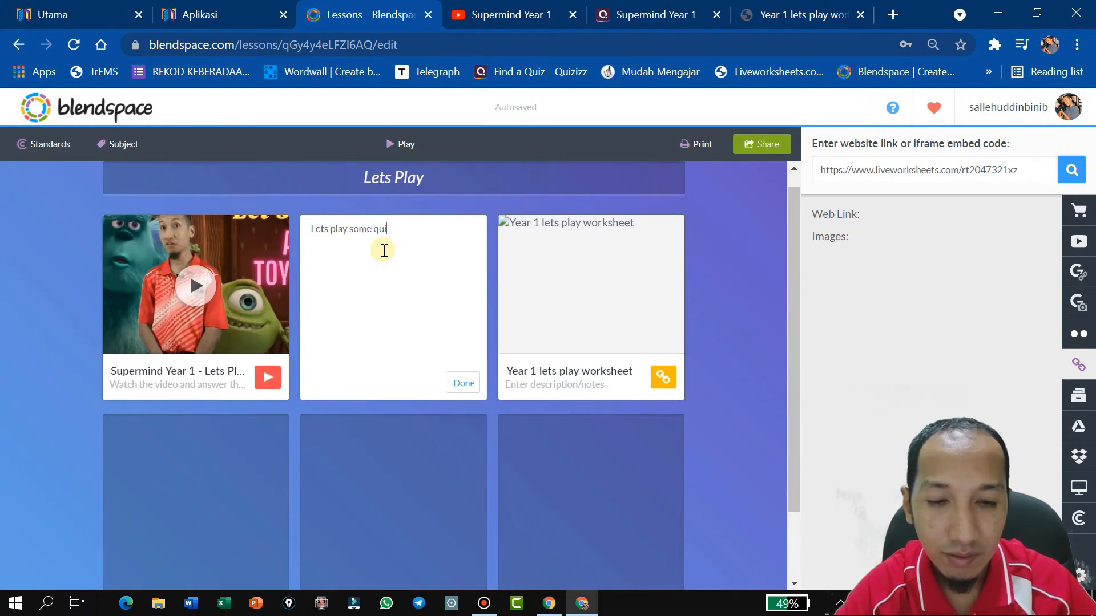
type("zizz")
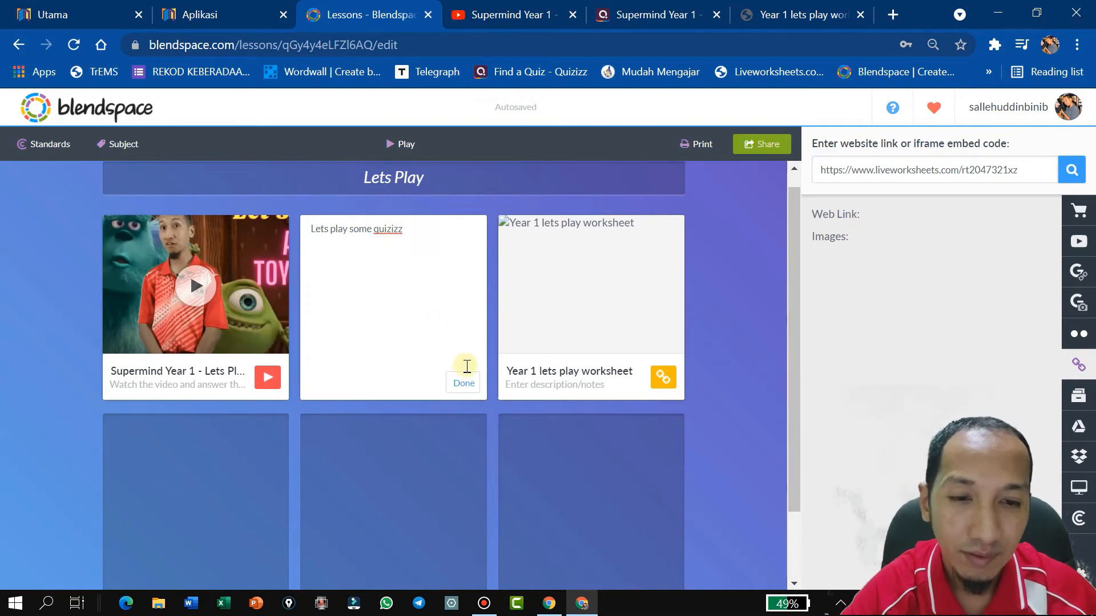
left_click(463, 389)
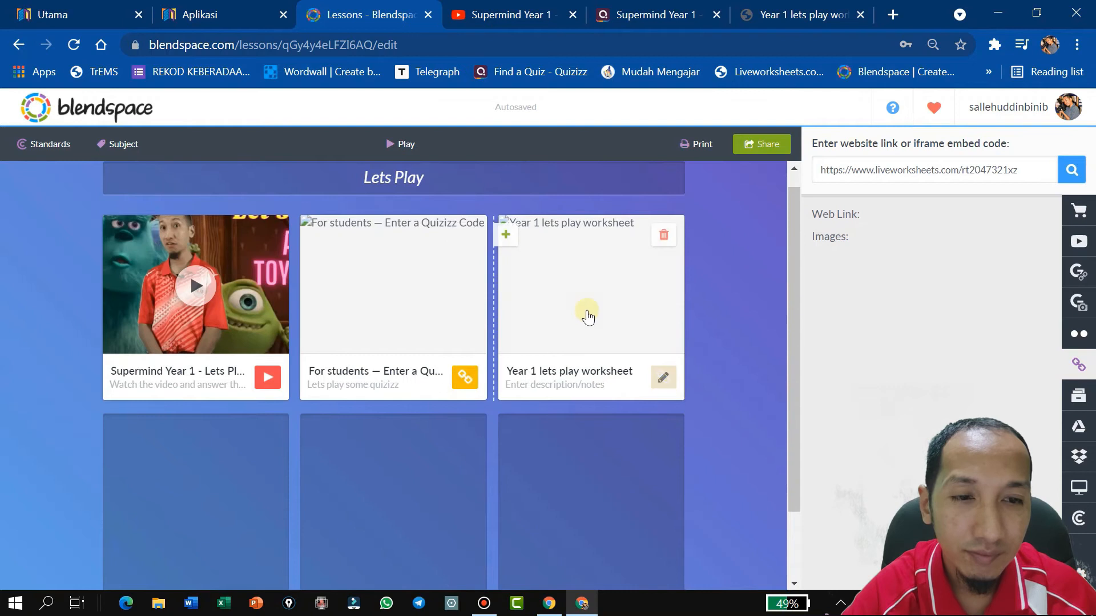
Add the description "Try to get full marks." to the "Year 1 lets play worksheet" tile and save it
left_click(660, 381)
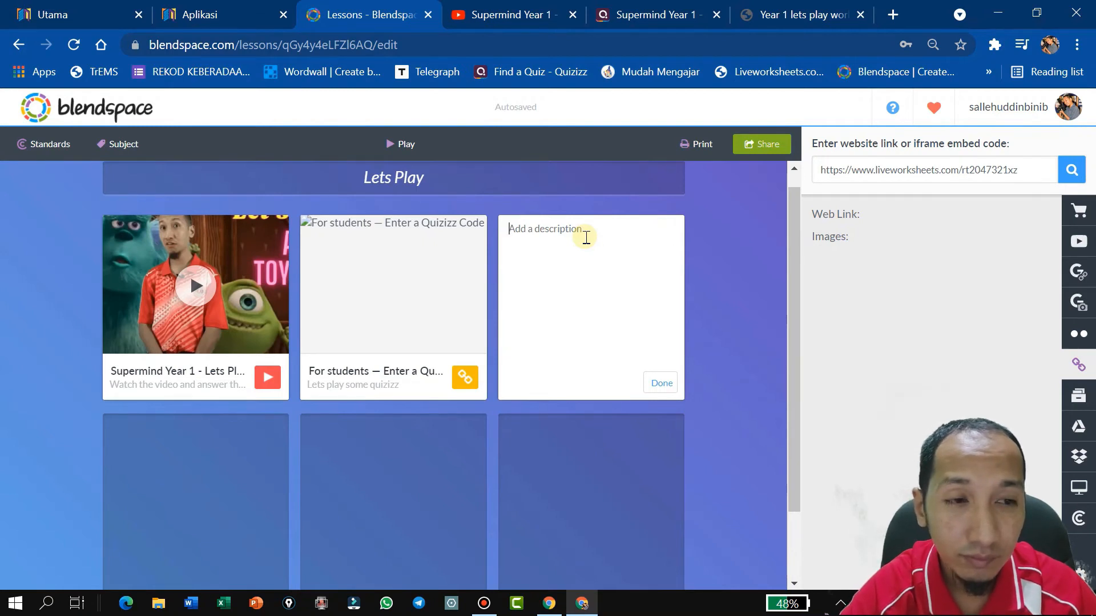
type("Try to get")
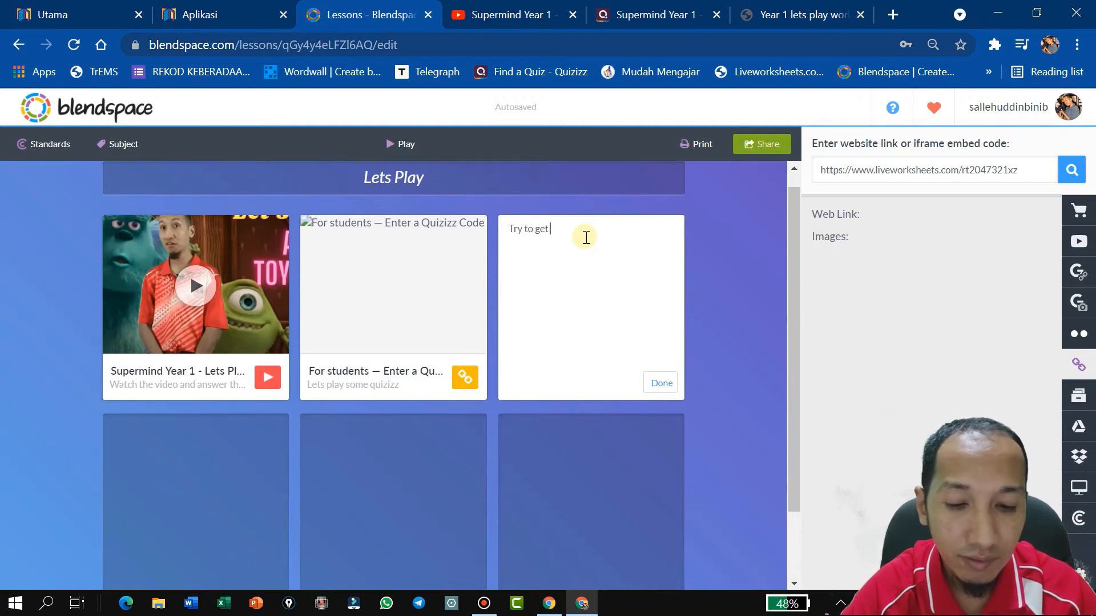
type("full mark")
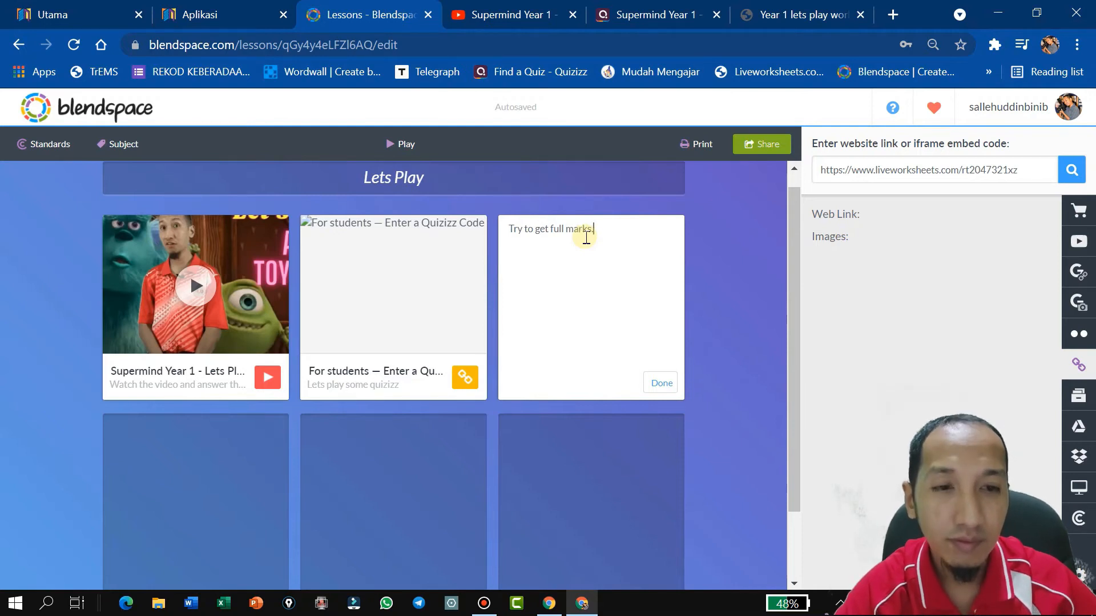
type("s.")
left_click(653, 385)
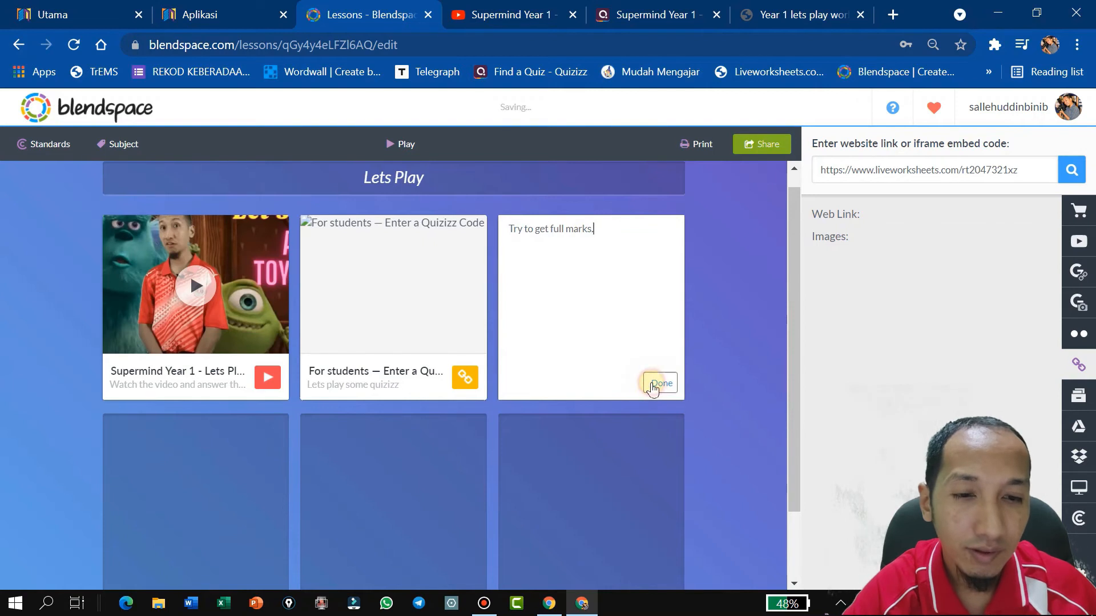
Rearrange the lesson tiles so the video stays first, the worksheet is second and the Quizizz activity is third
mouse_move(622, 476)
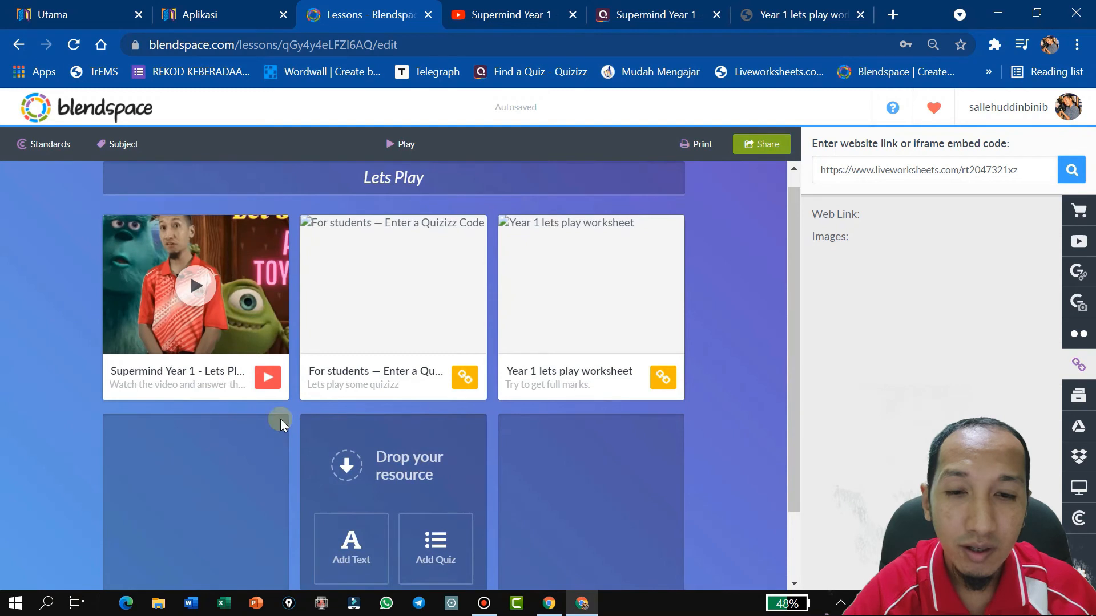
mouse_move(191, 333)
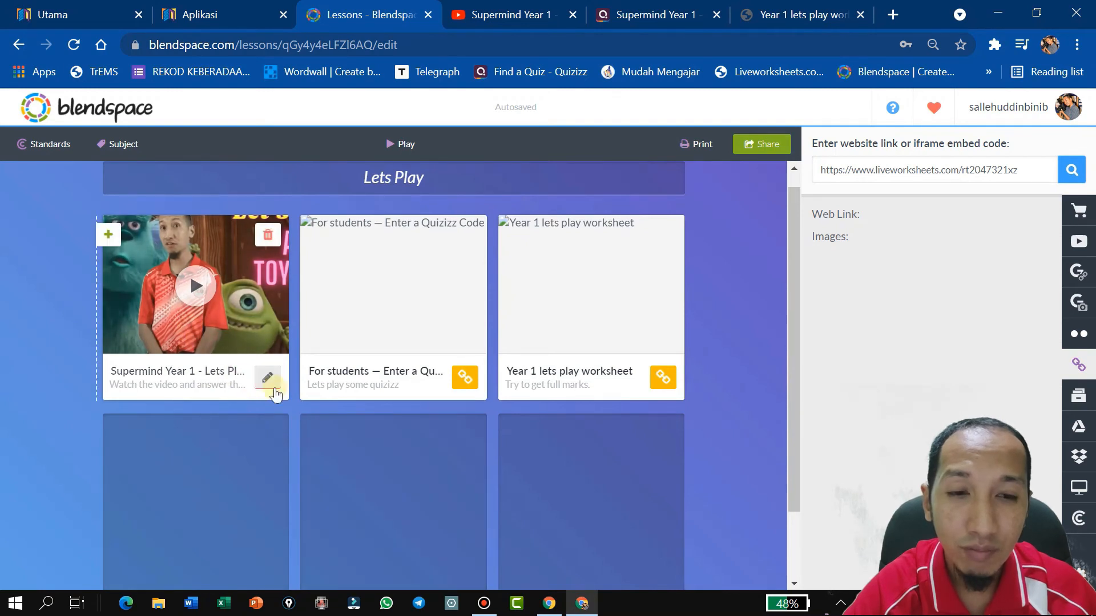
mouse_move(580, 311)
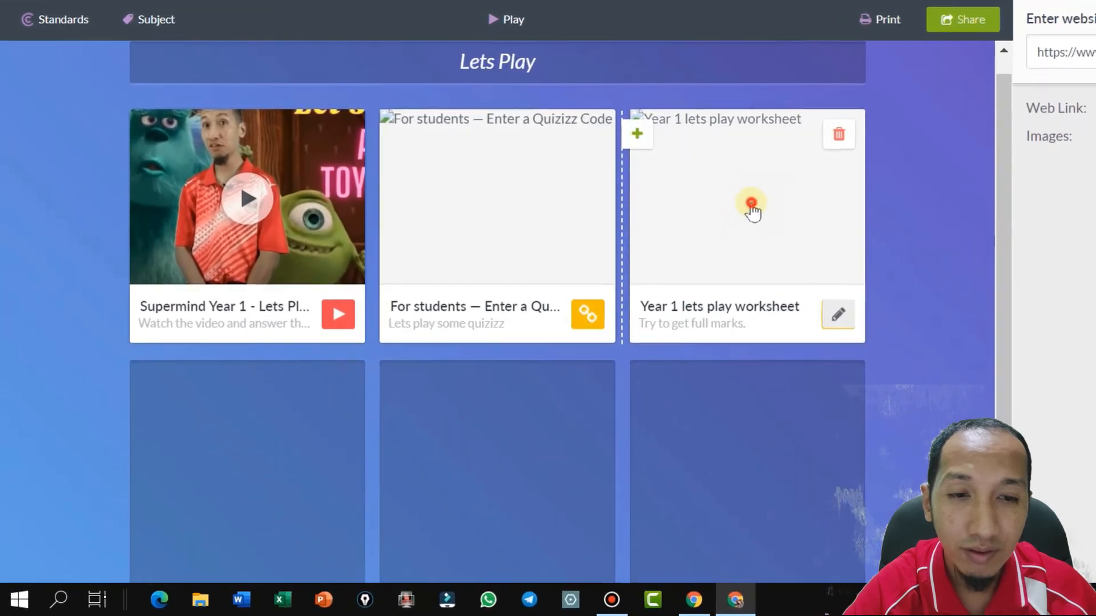
left_click_drag(585, 297, 494, 278)
left_click_drag(626, 194, 476, 412)
left_click_drag(499, 212, 706, 205)
left_click_drag(526, 455, 491, 215)
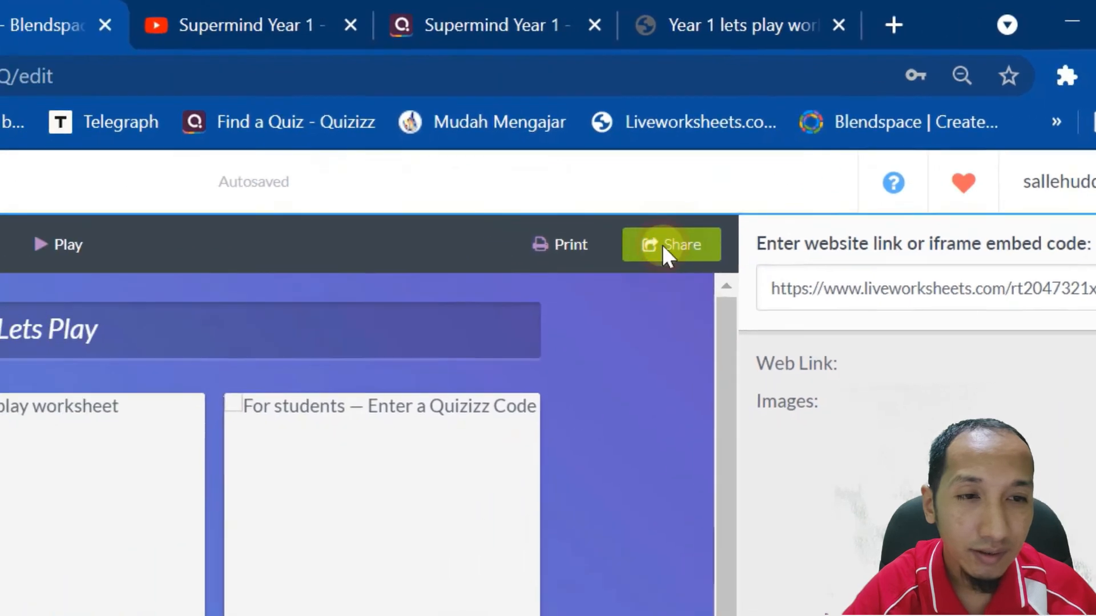
View the lesson's sharing options, close them, and reload the lesson page
left_click(500, 262)
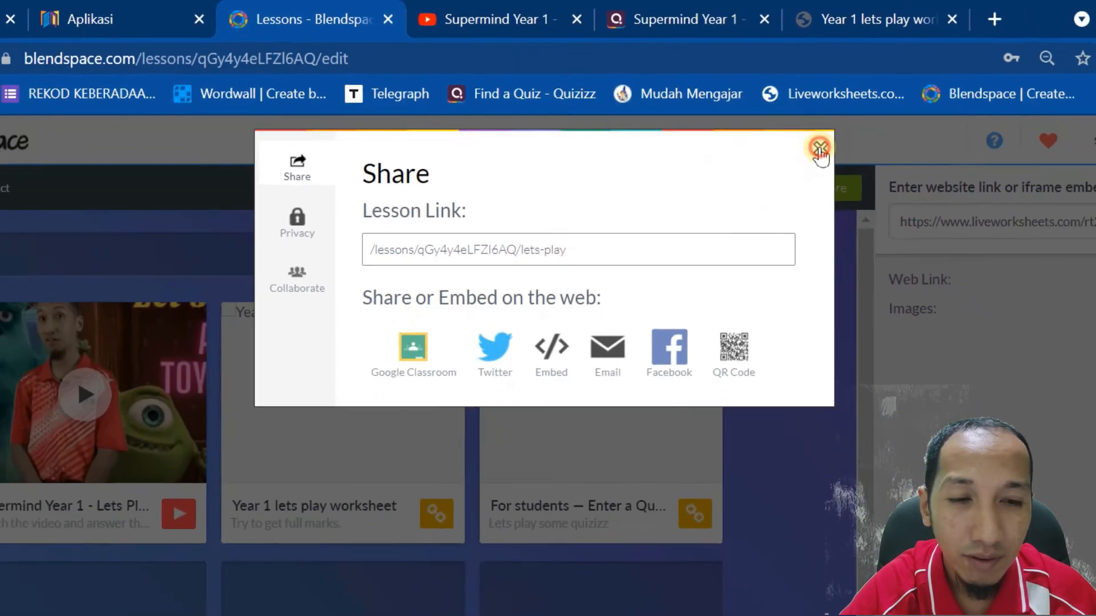
left_click(882, 183)
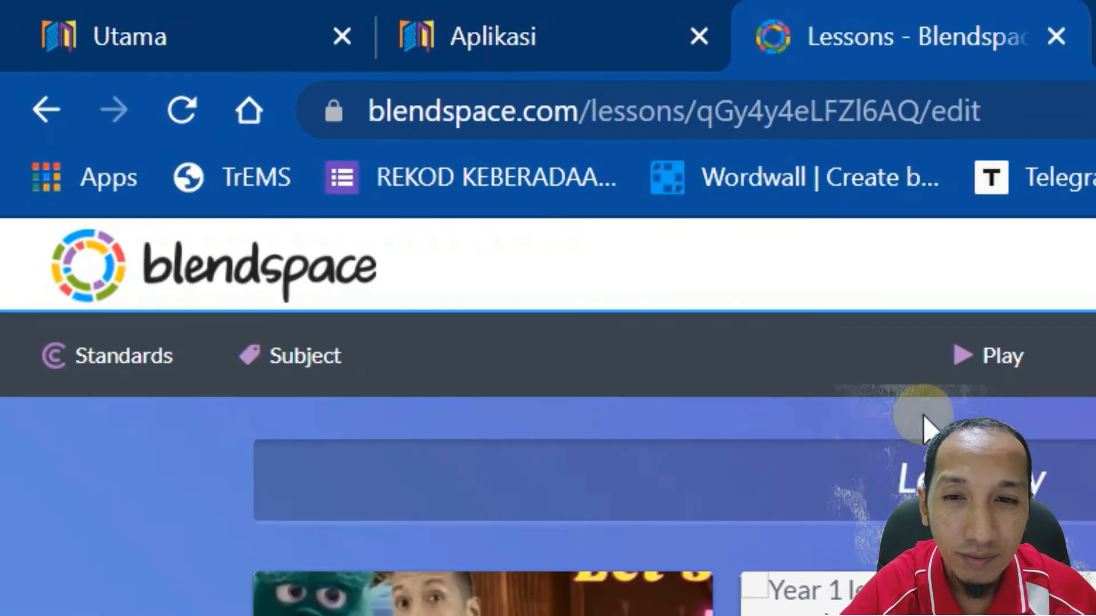
left_click(188, 111)
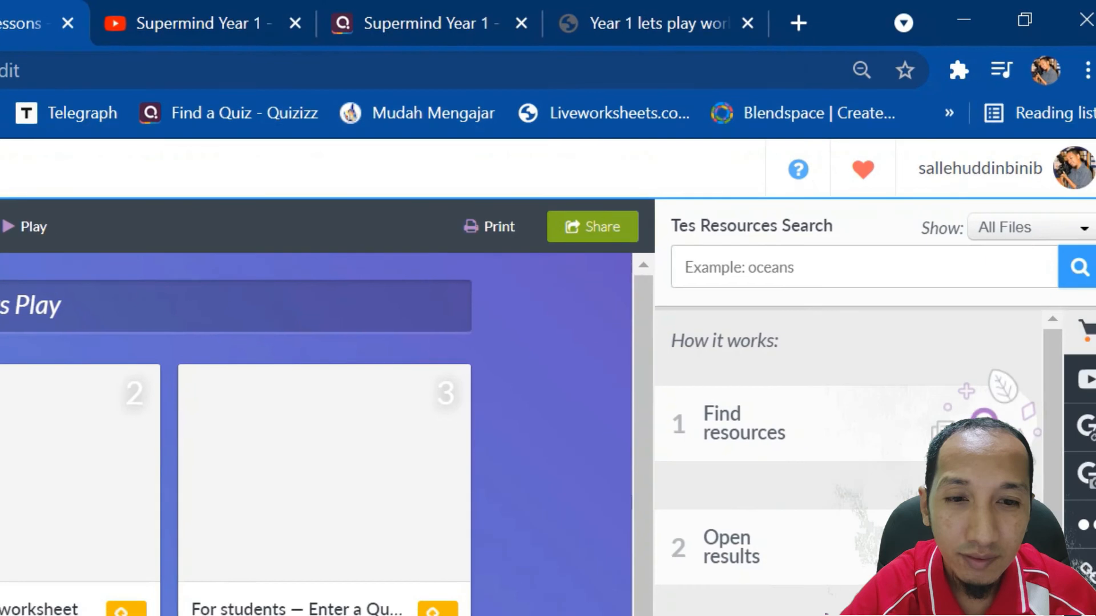
Share the lesson to Google Classroom as a new assignment for SpinOff Test Class
left_click(584, 231)
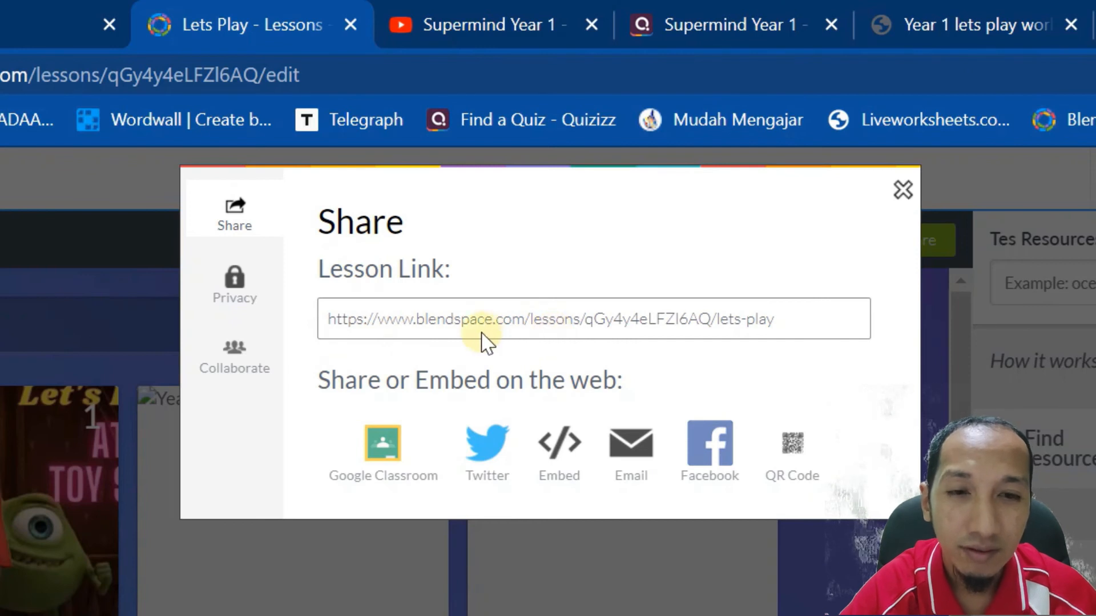
left_click(387, 458)
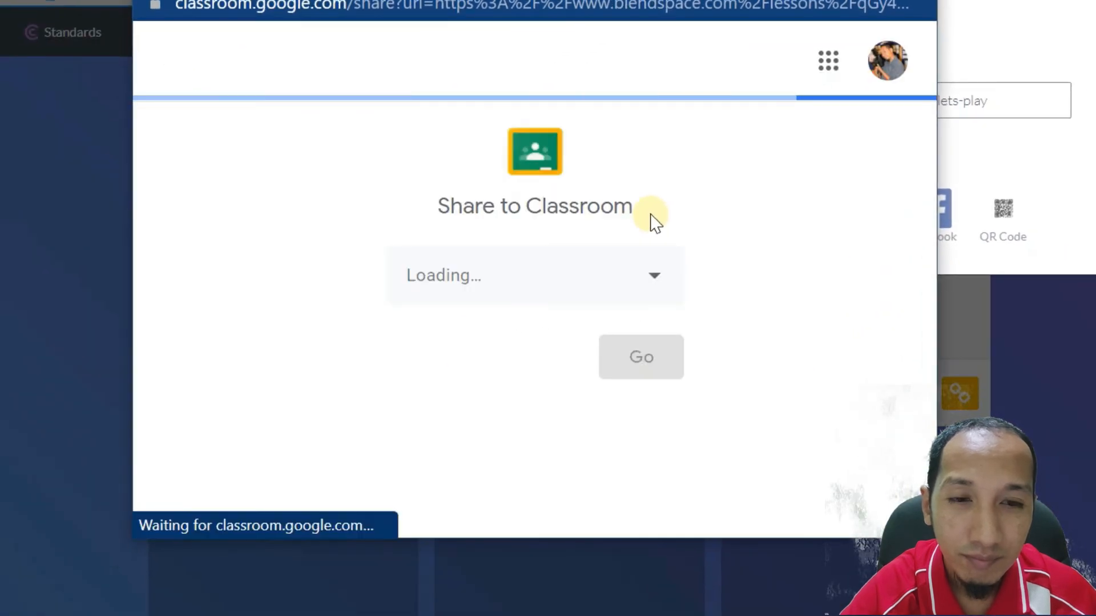
left_click(655, 279)
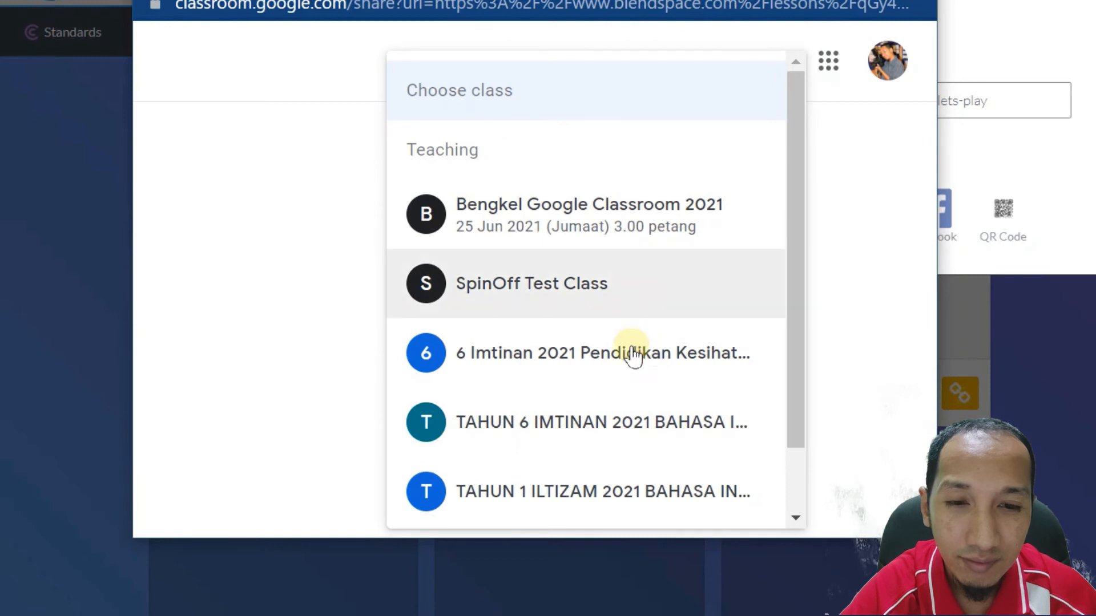
left_click(533, 297)
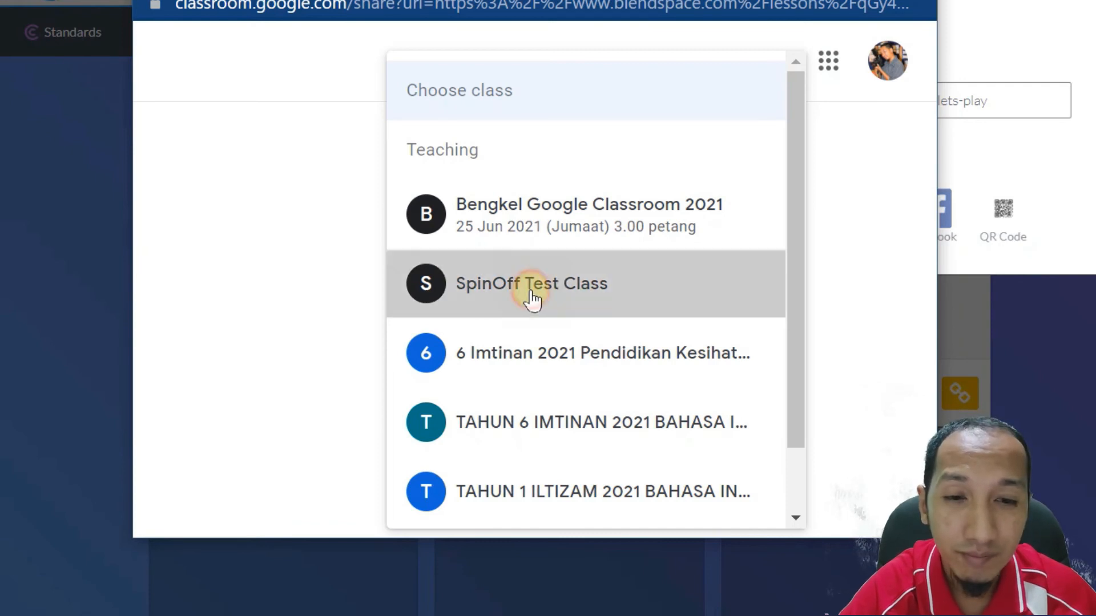
left_click(599, 385)
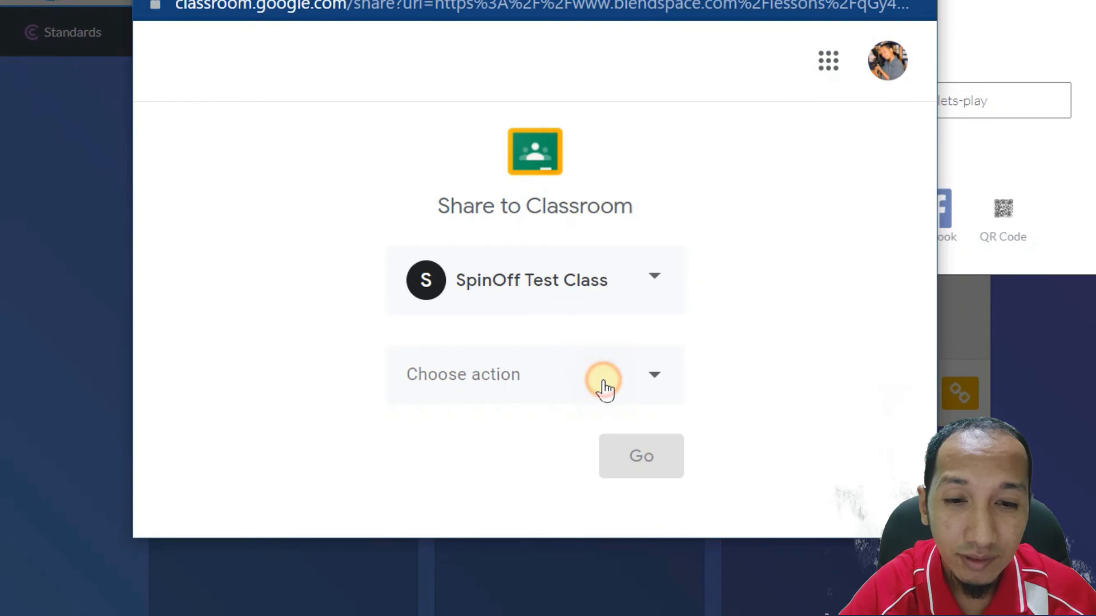
left_click(539, 319)
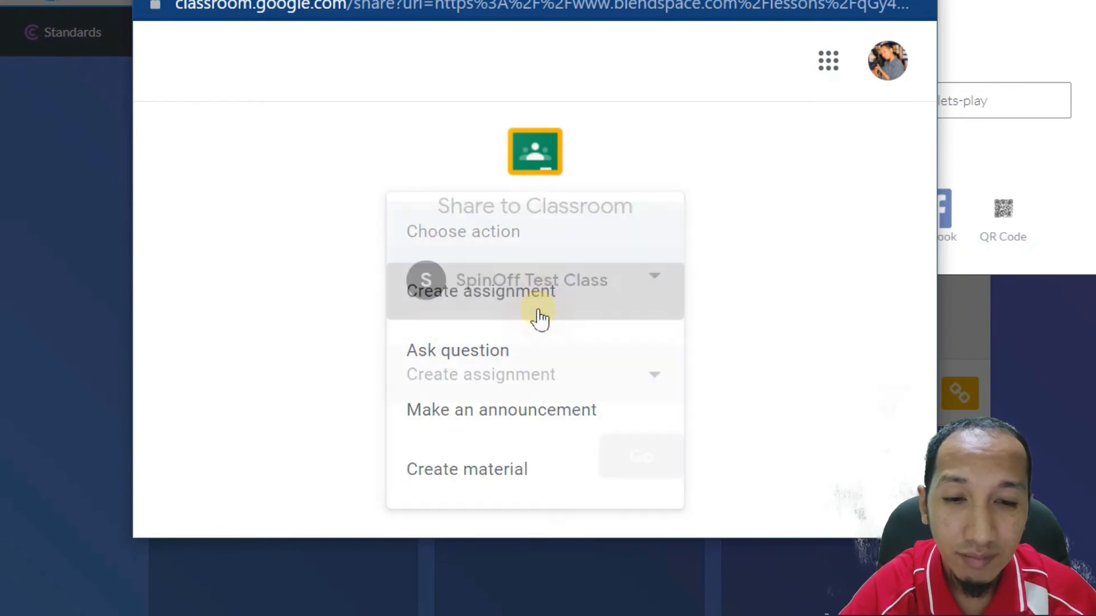
left_click(649, 456)
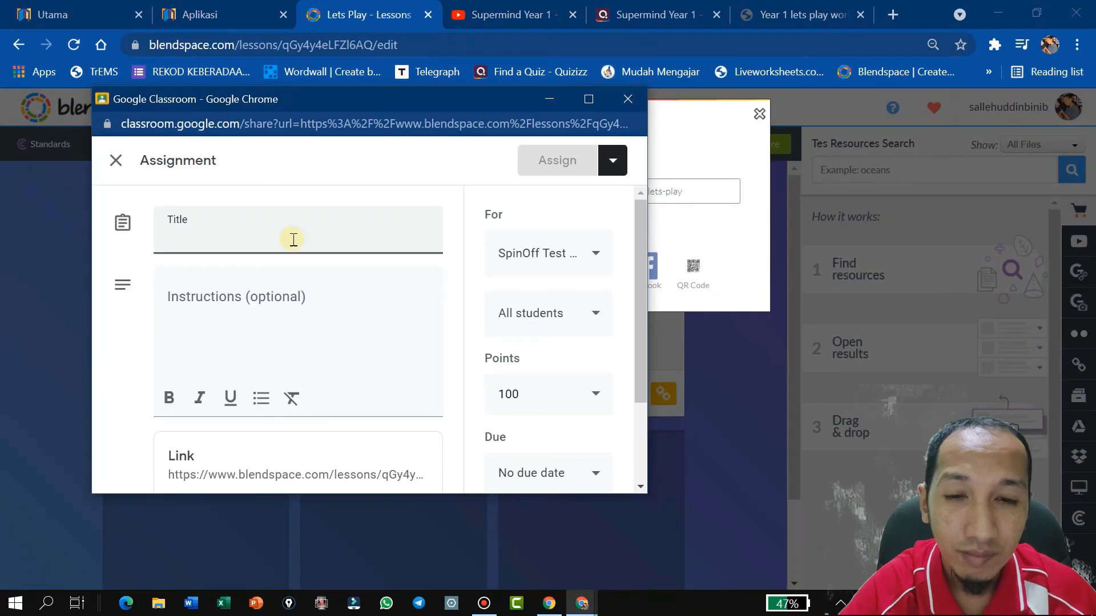
Title the assignment "Lets Play" and assign it to the class
type("Lets Play")
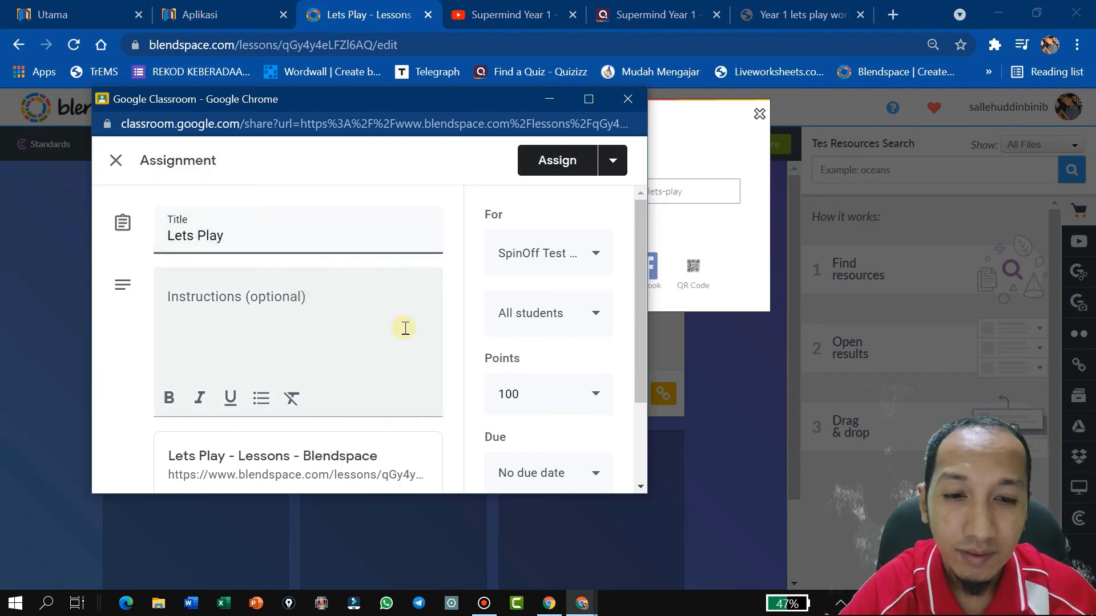
scroll(378, 324, "down", 2)
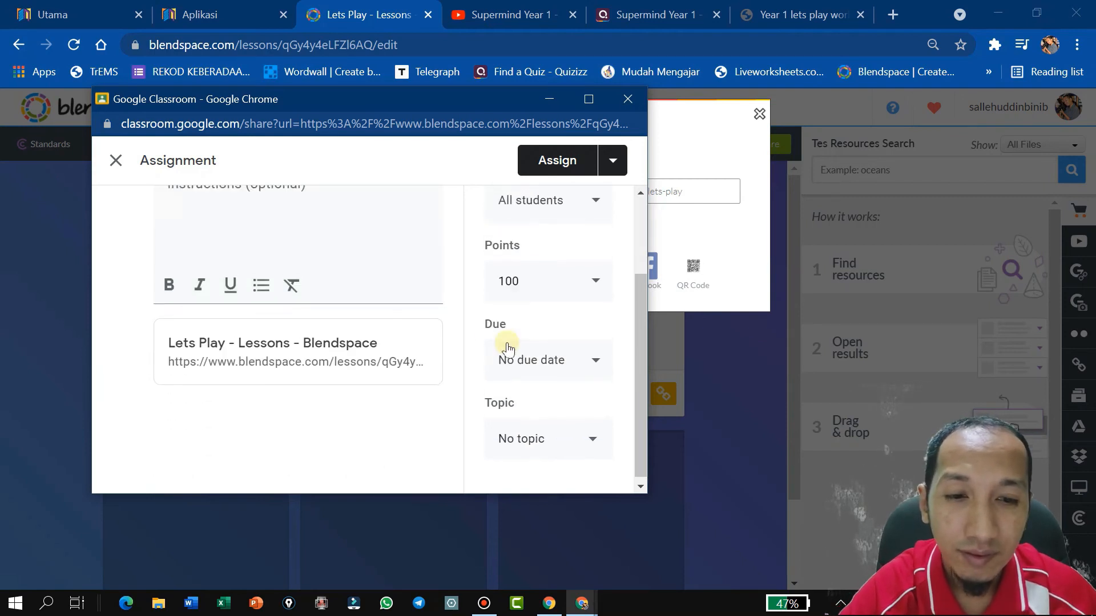
left_click(574, 164)
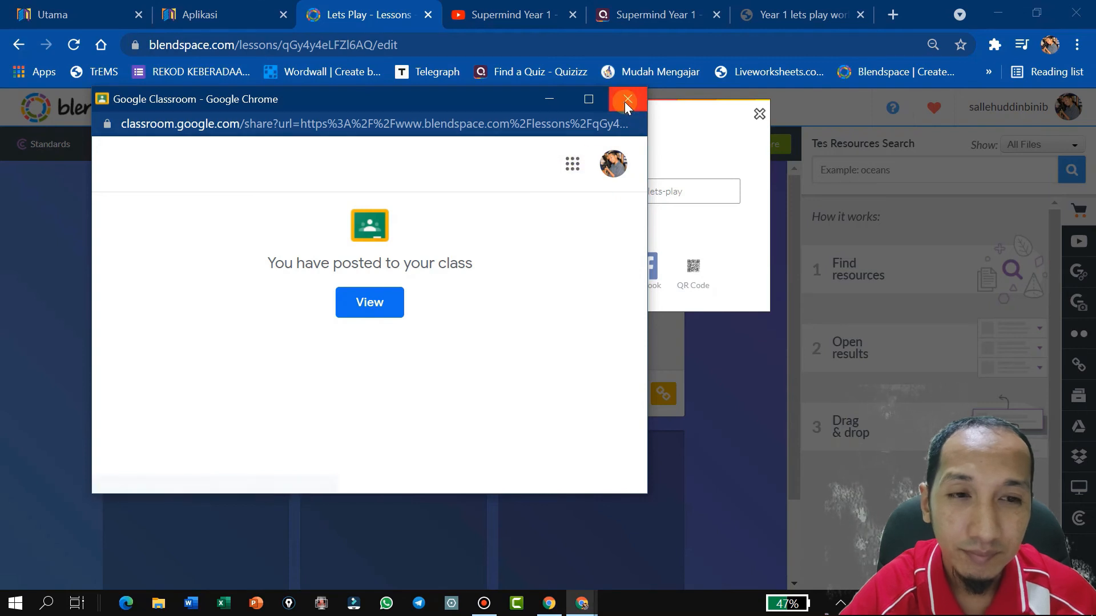
View the posted "Lets Play" assignment in the class stream, check its student work and instructions, and open the attached Blendspace lesson
left_click(398, 307)
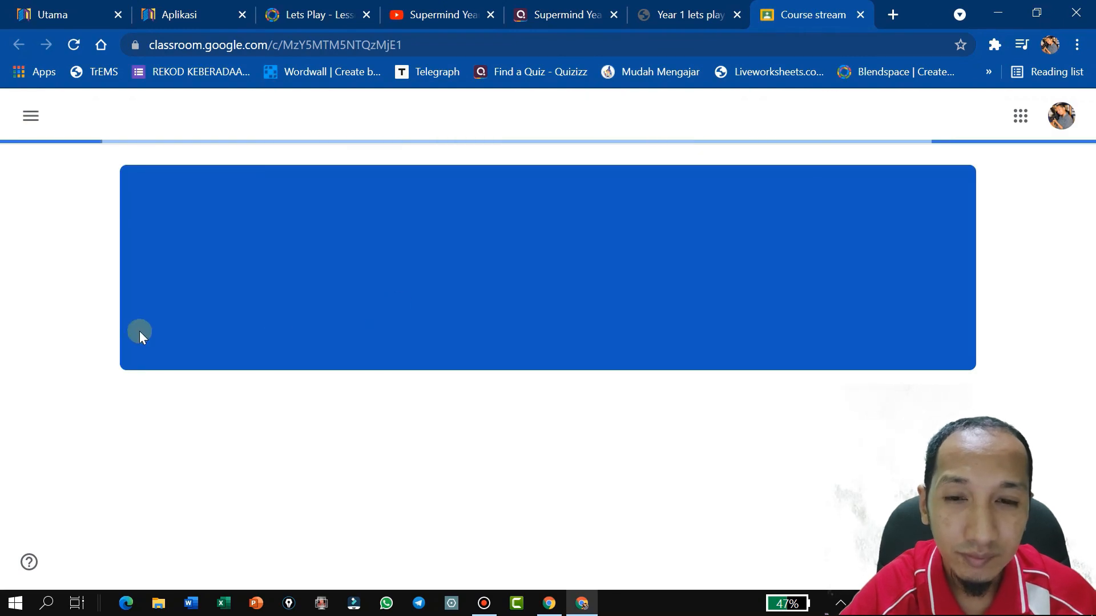
scroll(98, 357, "down", 3)
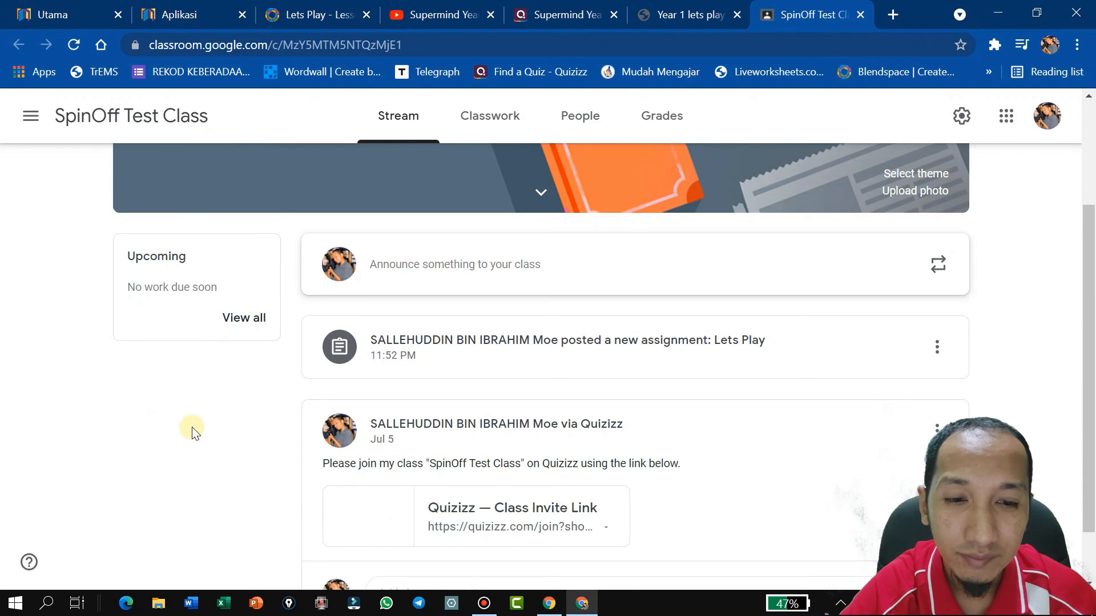
scroll(194, 428, "down", 1)
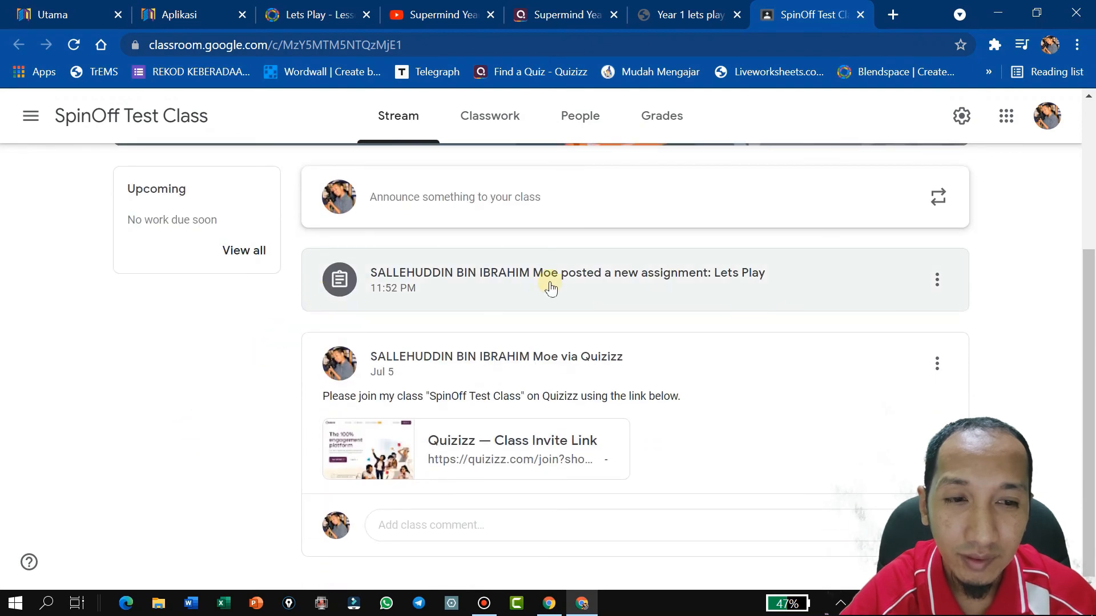
left_click(607, 293)
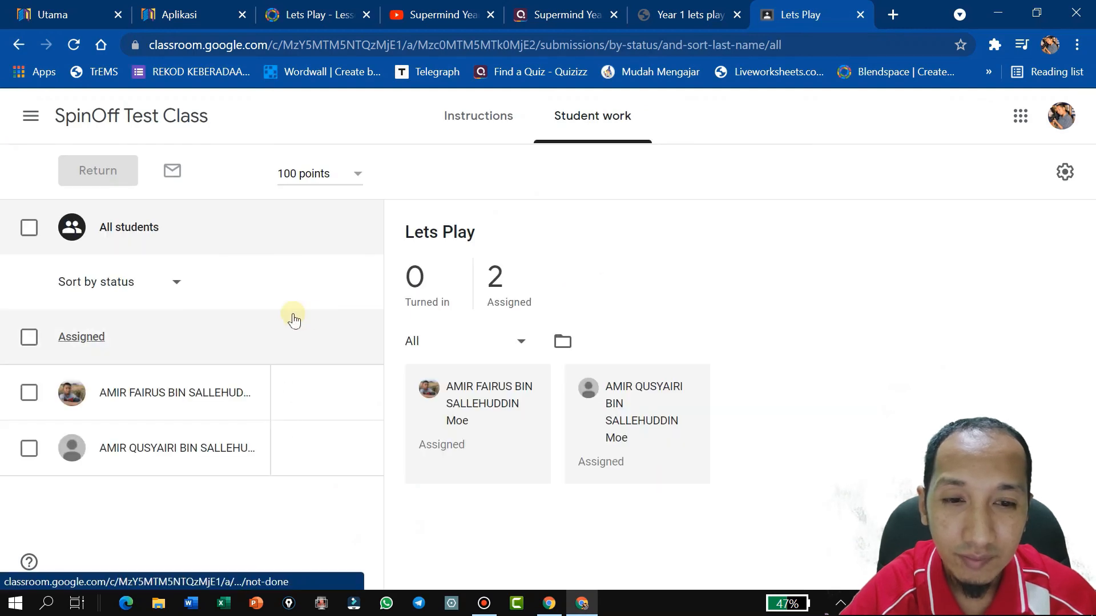
left_click(463, 125)
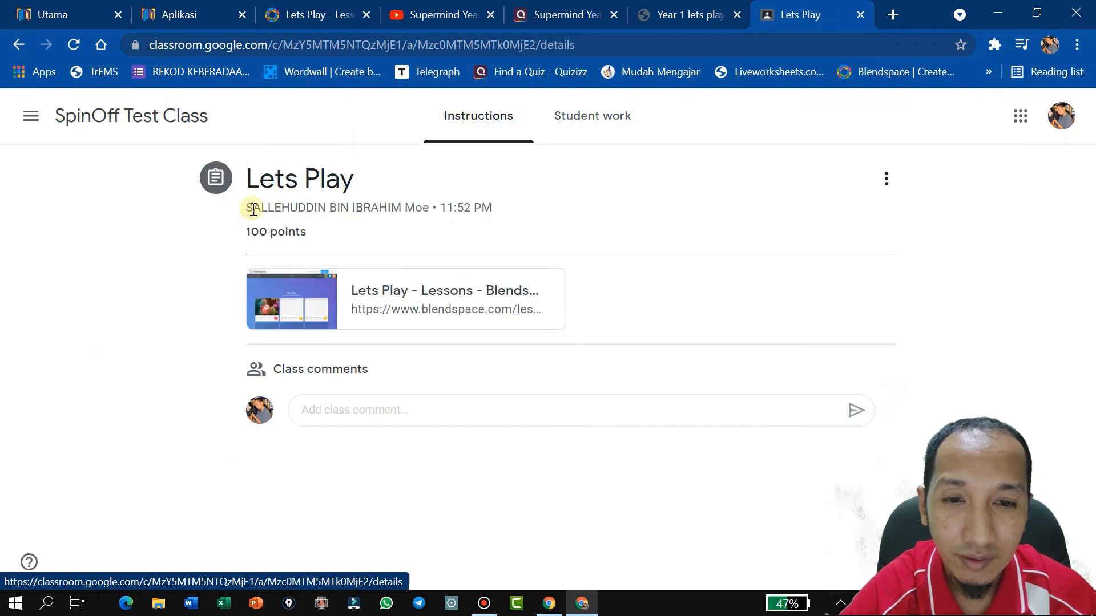
left_click(412, 304)
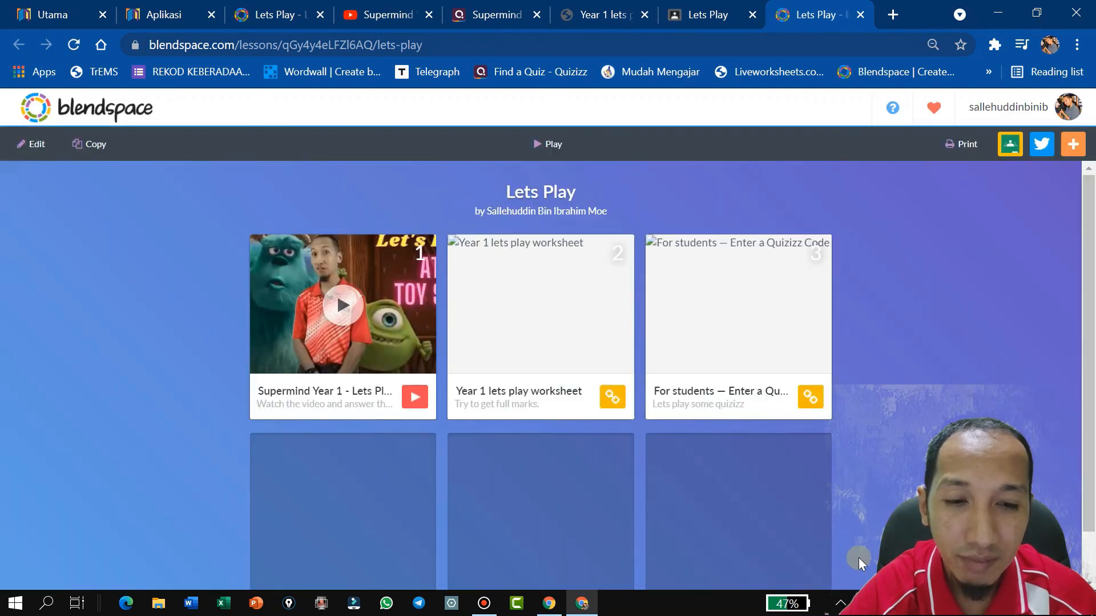
Play the shared lesson through the video, worksheet and Quizizz items, and return to the lesson overview
scroll(839, 551, "down", 1)
scroll(217, 286, "up", 1)
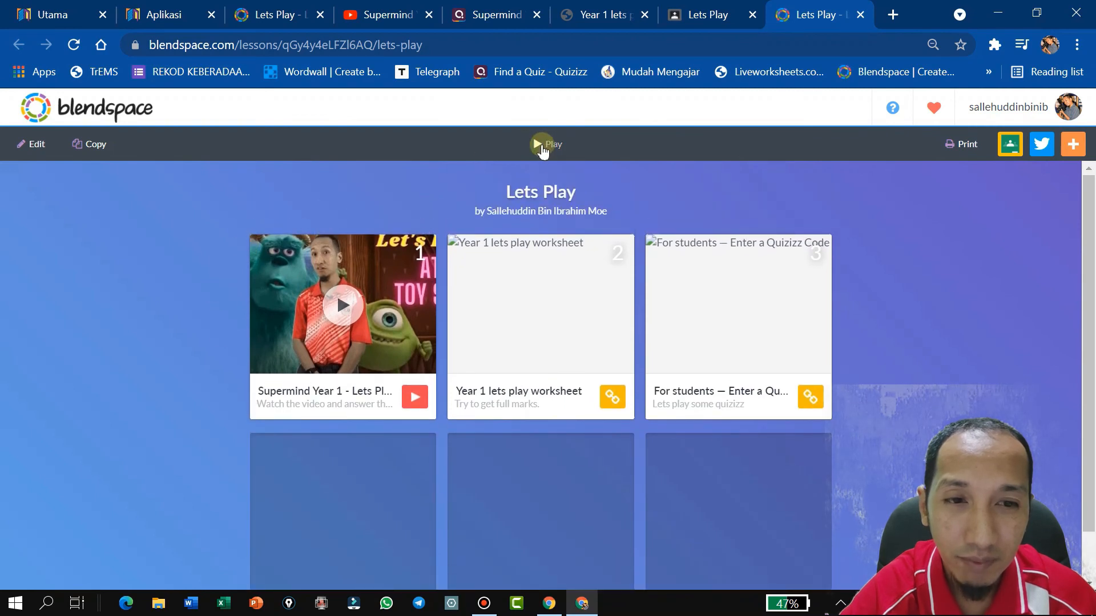
left_click(542, 147)
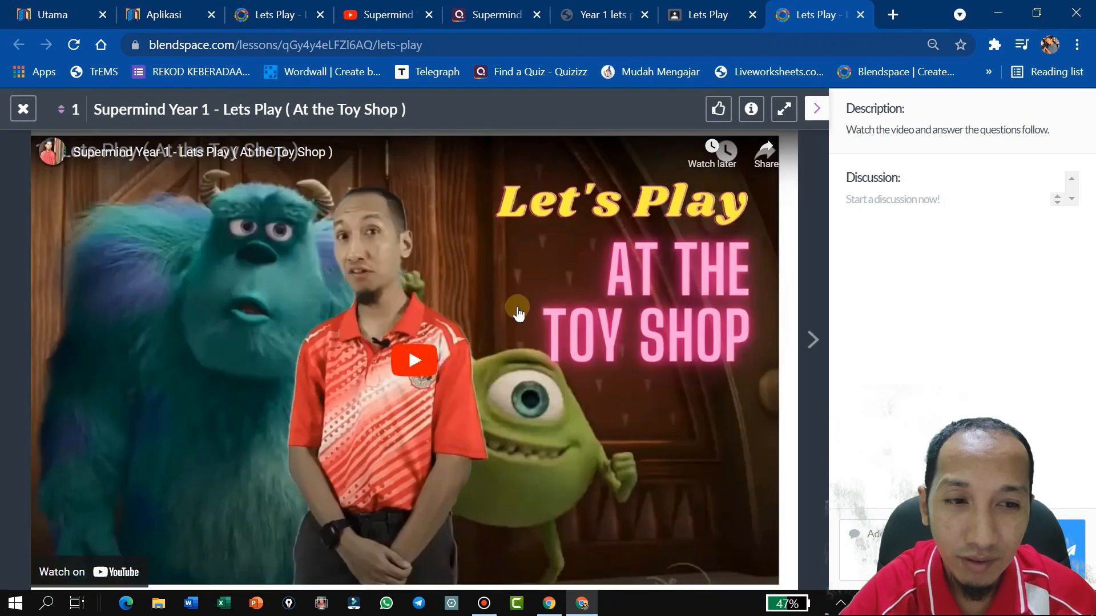
left_click(811, 341)
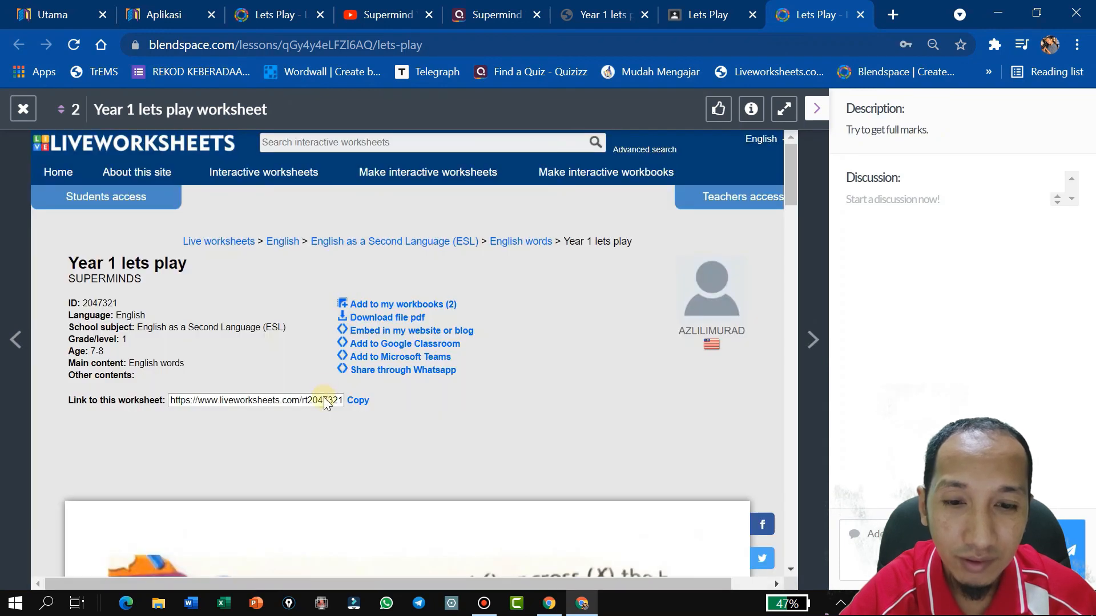
scroll(323, 399, "down", 6)
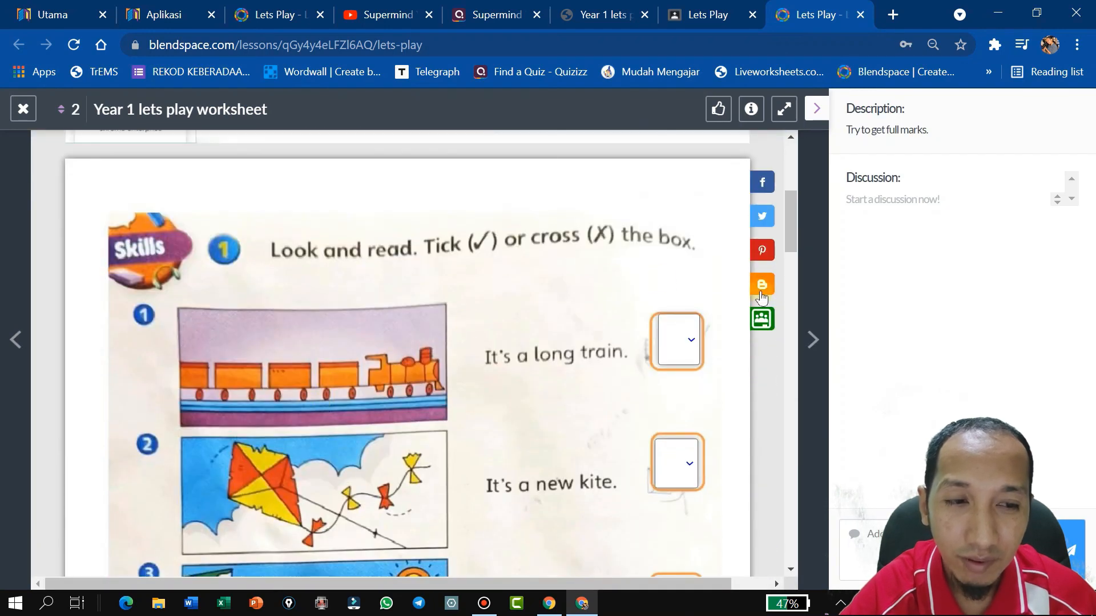
left_click(813, 341)
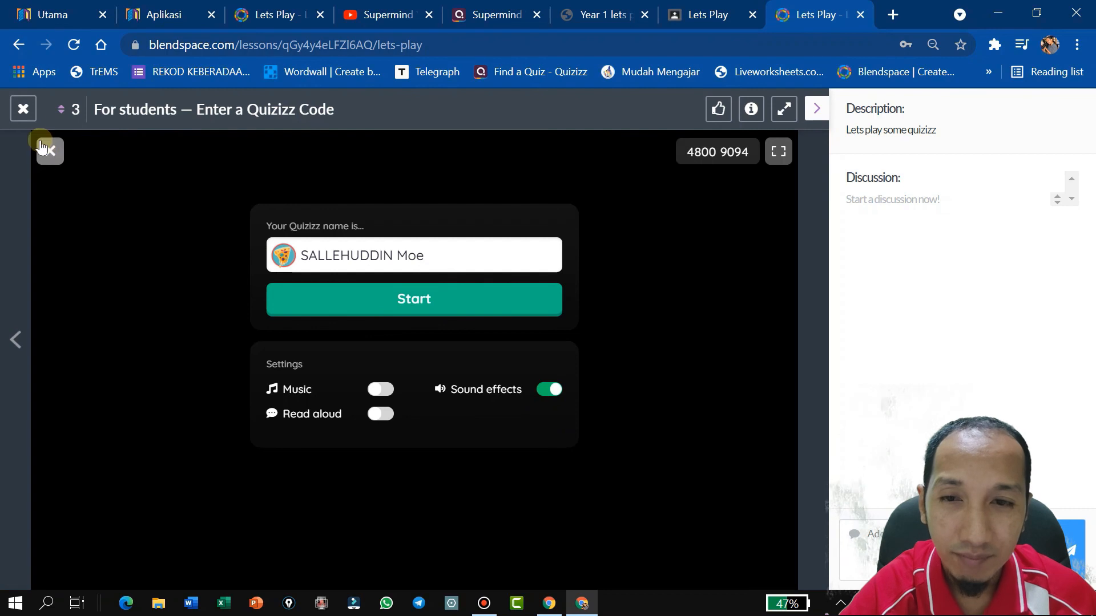
left_click(26, 116)
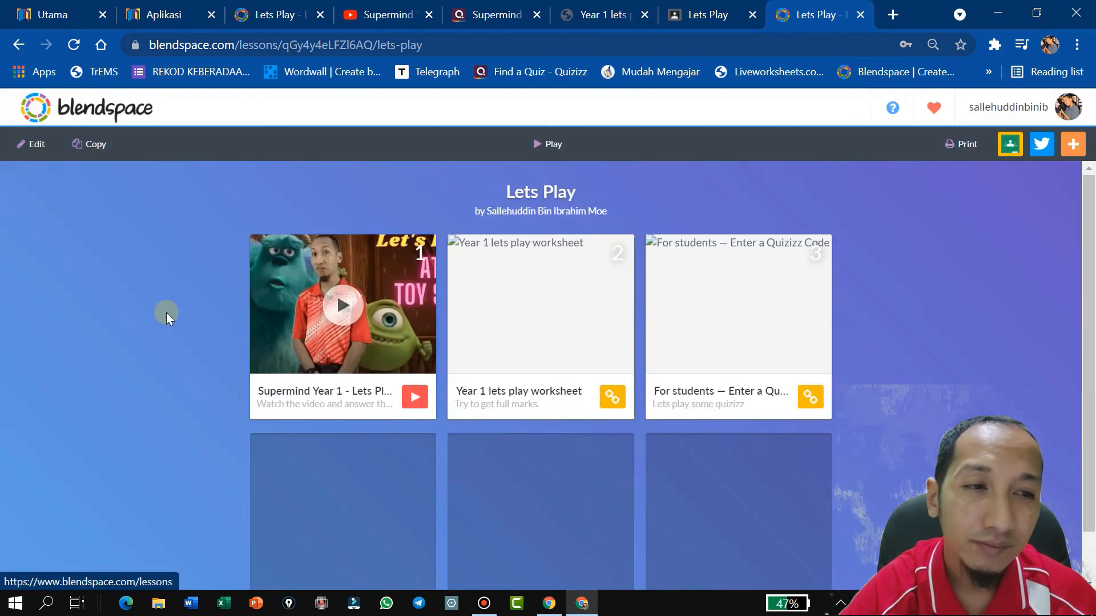